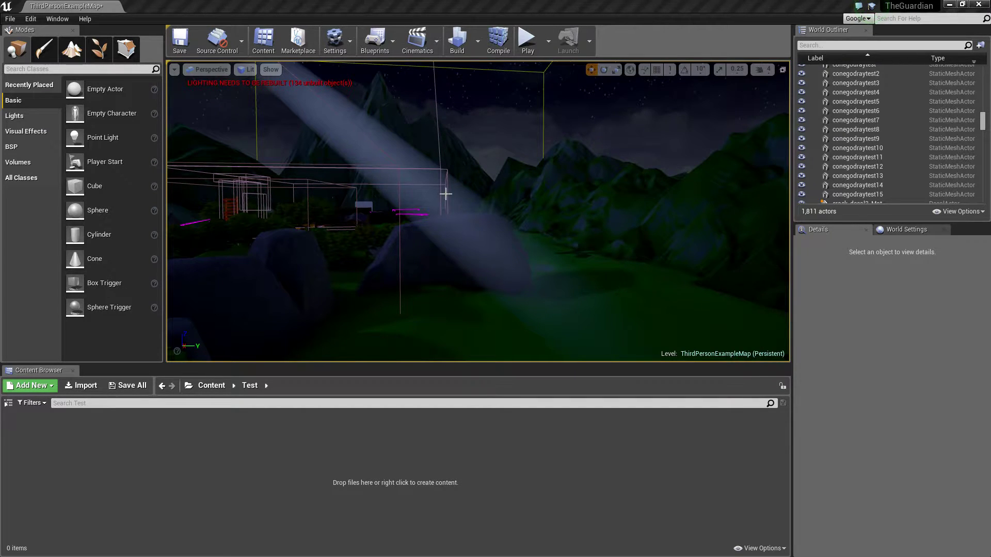
# Select the god-ray cone above the rocks, try moving it sideways, and undo the move
pyautogui.moveTo(446, 194); pyautogui.dragTo(474, 199, button='right')
pyautogui.click(473, 198)
pyautogui.press('f')
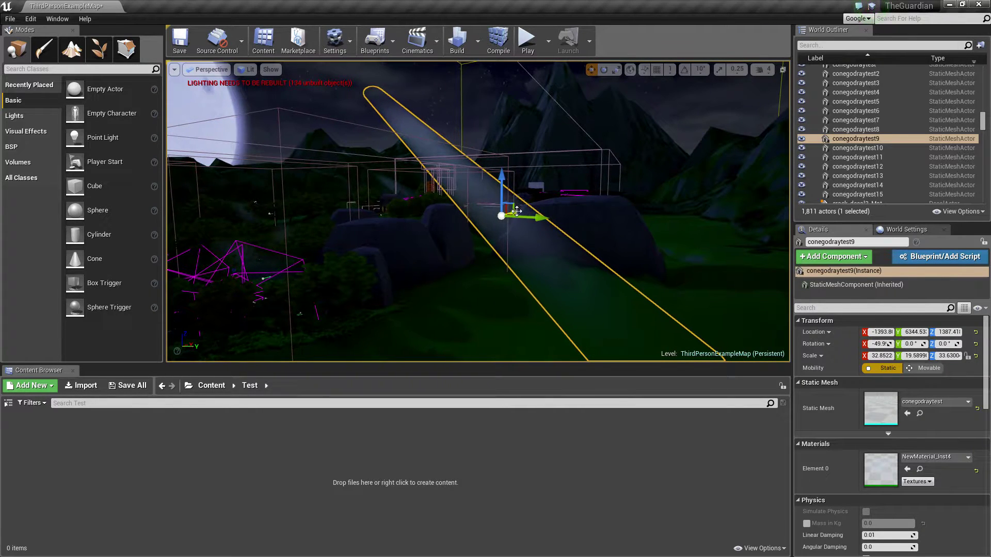
pyautogui.moveTo(517, 211); pyautogui.dragTo(568, 213)
pyautogui.hotkey('ctrl', 'z')
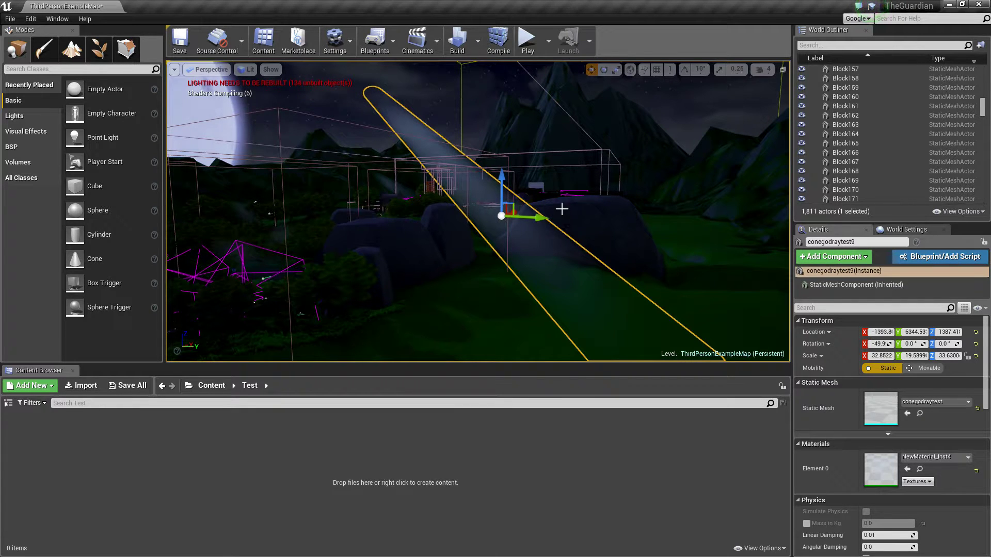
# Fly through the level to examine the god-ray cones around the rocks and buildings
pyautogui.moveTo(522, 193); pyautogui.dragTo(175, 201, button='right')
pyautogui.press('w')
pyautogui.press('a')
pyautogui.press('s')
pyautogui.press('w')
pyautogui.press('w')
pyautogui.press('w')
pyautogui.press('w')
pyautogui.press('w')
pyautogui.press('d')
pyautogui.moveTo(534, 310); pyautogui.dragTo(537, 307, button='right')
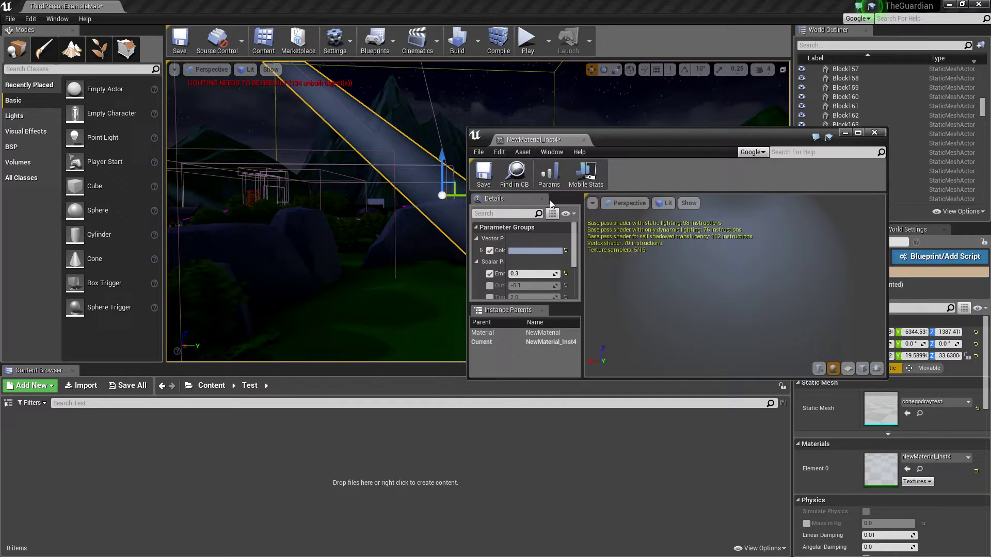
# Try a grey-green colour and an emissive value of about 0.38 on the cone's NewMaterial_Inst4 material instance
pyautogui.click(524, 250)
pyautogui.moveTo(601, 333)
pyautogui.mouseDown()
pyautogui.moveTo(611, 356)
pyautogui.moveTo(600, 344)
pyautogui.mouseUp()
pyautogui.click(683, 478)
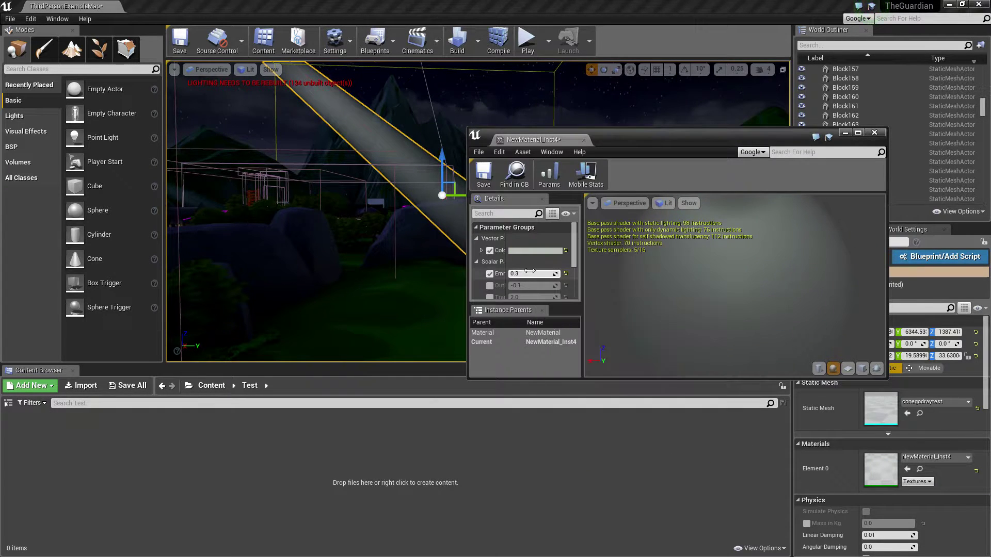
pyautogui.moveTo(525, 273)
pyautogui.mouseDown()
pyautogui.moveTo(542, 273)
pyautogui.moveTo(531, 273)
pyautogui.mouseUp()
pyautogui.moveTo(638, 144); pyautogui.dragTo(711, 357)
pyautogui.moveTo(576, 196); pyautogui.dragTo(560, 182, button='right')
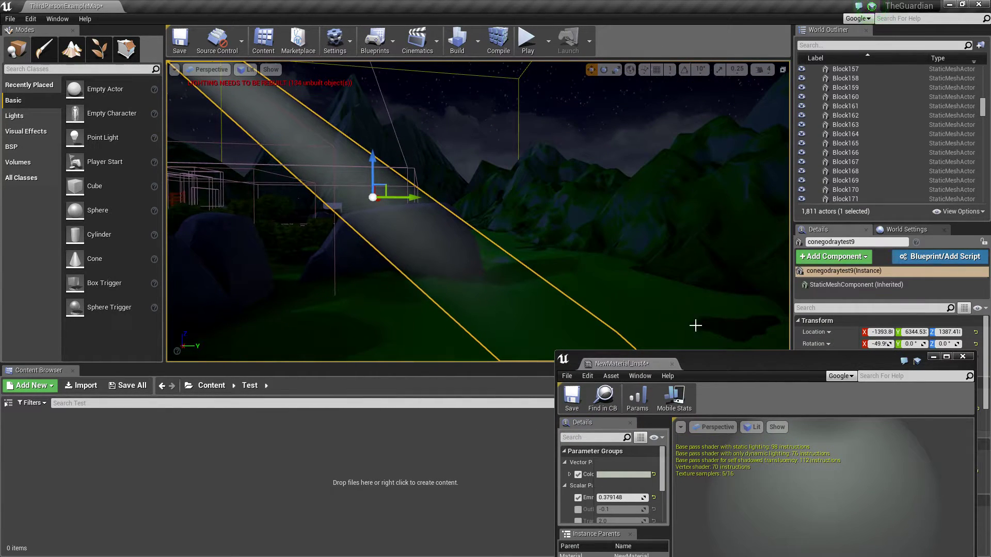
# Set the material instance's emissive value to 0.3 and close its editor
pyautogui.click(617, 498)
pyautogui.write('0.3')
pyautogui.press('Return')
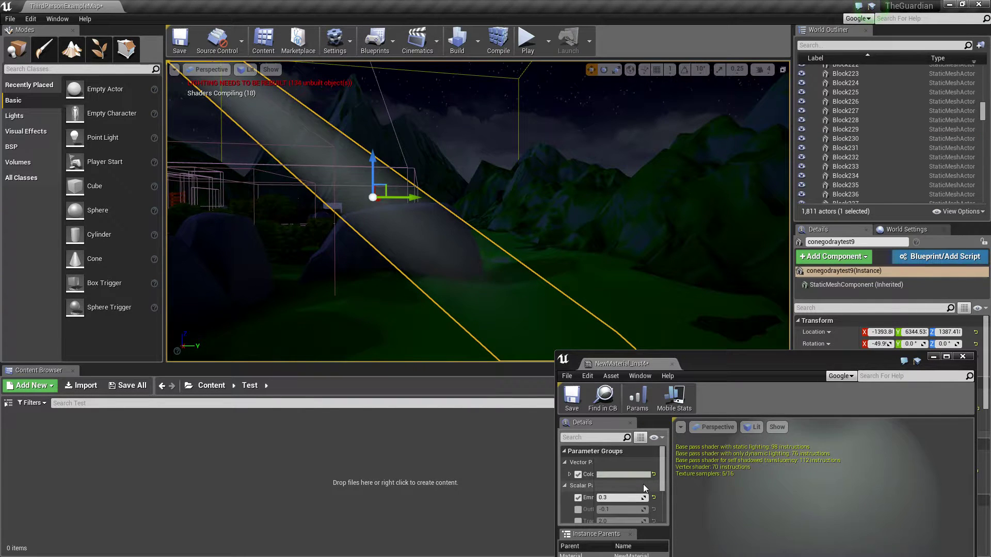
pyautogui.click(962, 357)
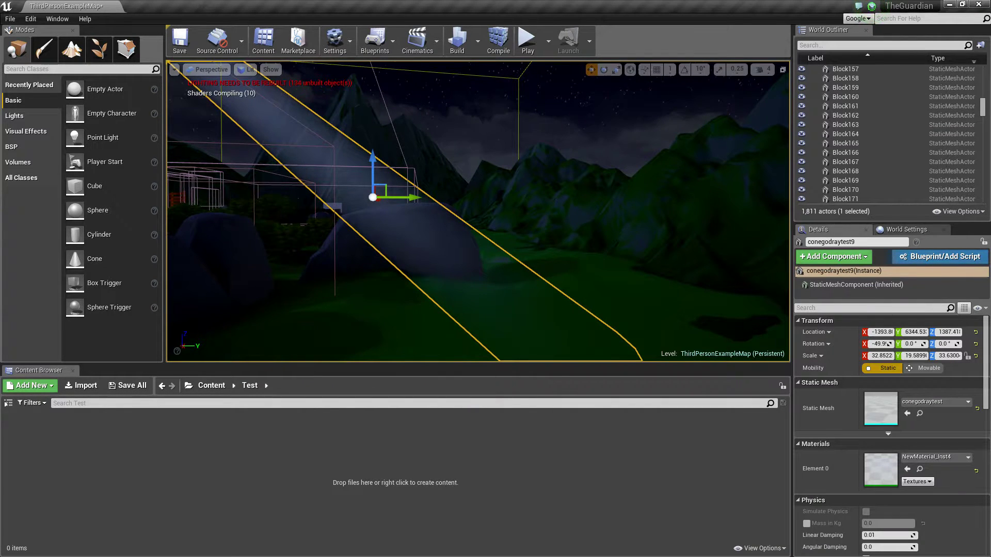
pyautogui.moveTo(511, 282); pyautogui.dragTo(485, 270, button='right')
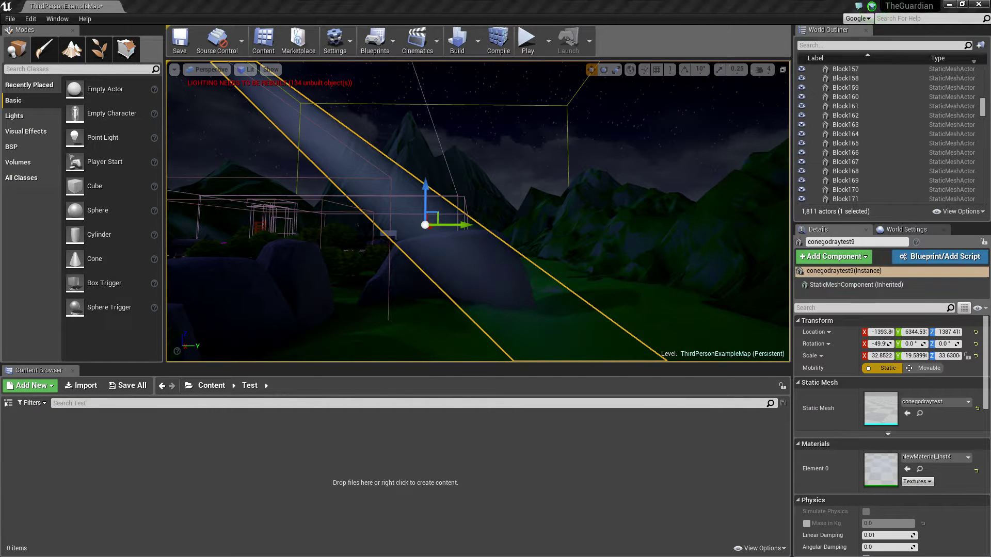
# Switch to Maya and create a polygon cylinder at the grid's centre, about 195 in radius and 276 high
pyautogui.moveTo(495, 305); pyautogui.dragTo(518, 1)
pyautogui.click(97, 43)
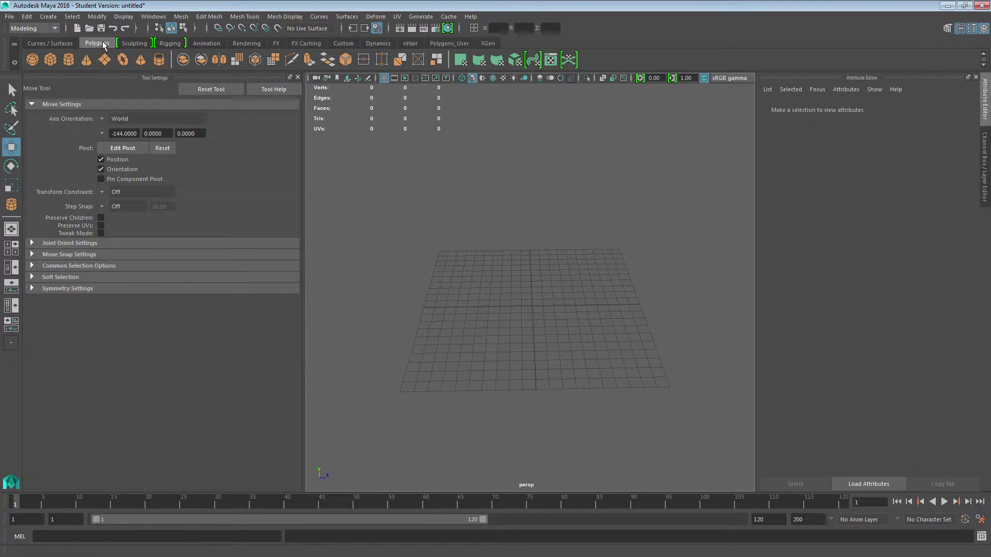
pyautogui.press('g')
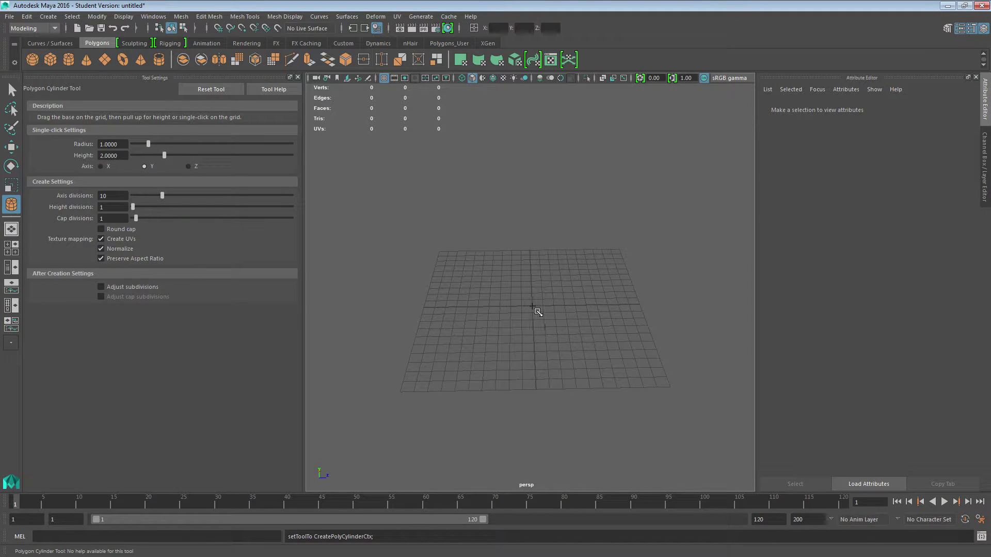
pyautogui.keyDown('shift'); pyautogui.moveTo(533, 308); pyautogui.dragTo(555, 313); pyautogui.keyUp('shift')
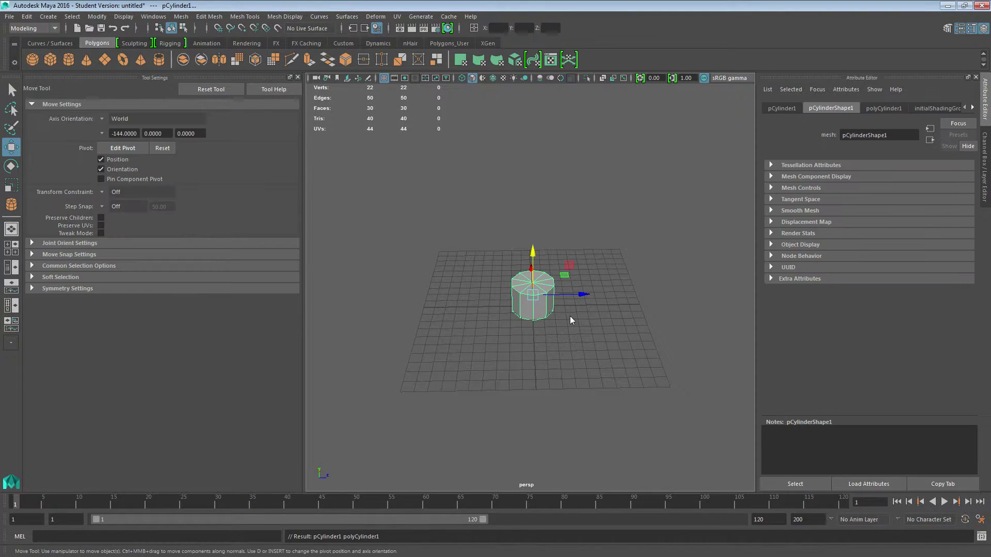
# Set the cylinder's axis subdivisions to 20
pyautogui.click(884, 107)
pyautogui.doubleClick(849, 201)
pyautogui.write('20')
pyautogui.press('Return')
pyautogui.press('f')
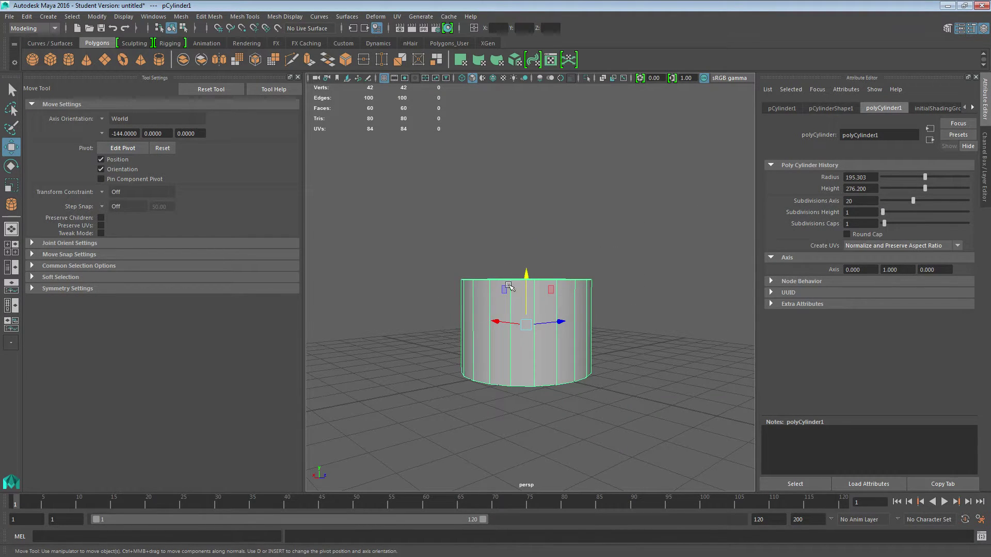
# Delete the cylinder's upper and lower cap faces, keeping only the side faces
pyautogui.press('F11')
pyautogui.moveTo(436, 254); pyautogui.dragTo(619, 407)
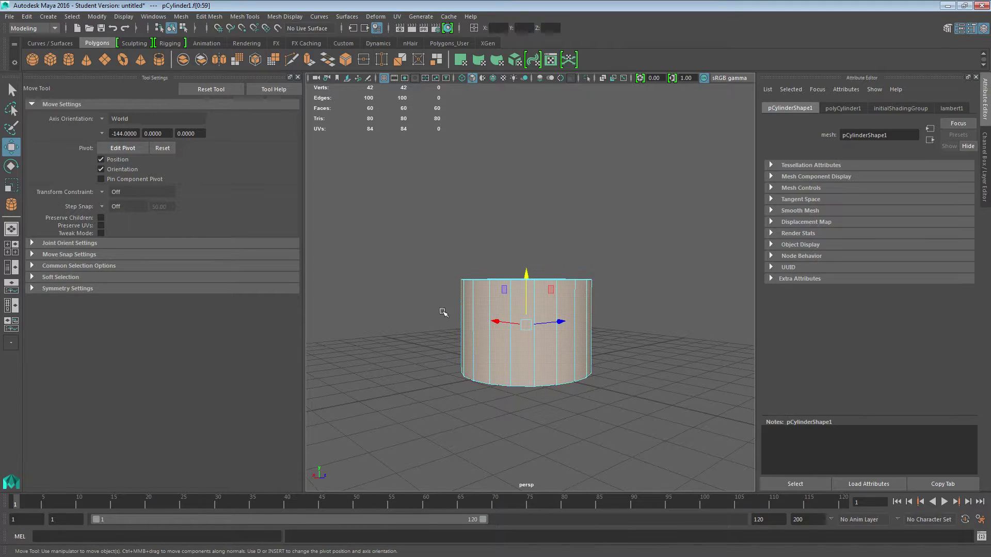
pyautogui.keyDown('ctrl'); pyautogui.moveTo(430, 309); pyautogui.dragTo(632, 324); pyautogui.keyUp('ctrl')
pyautogui.keyDown('alt'); pyautogui.moveTo(632, 324); pyautogui.dragTo(590, 380); pyautogui.keyUp('alt')
pyautogui.press('Delete')
# Stretch the open cylinder vertically into a tall tube and raise it so its base sits on the grid
pyautogui.press('F8')
pyautogui.click(575, 342)
pyautogui.press('e')
pyautogui.press('r')
pyautogui.moveTo(534, 267); pyautogui.dragTo(550, 144)
pyautogui.keyDown('alt'); pyautogui.moveTo(666, 356); pyautogui.dragTo(593, 292); pyautogui.keyUp('alt')
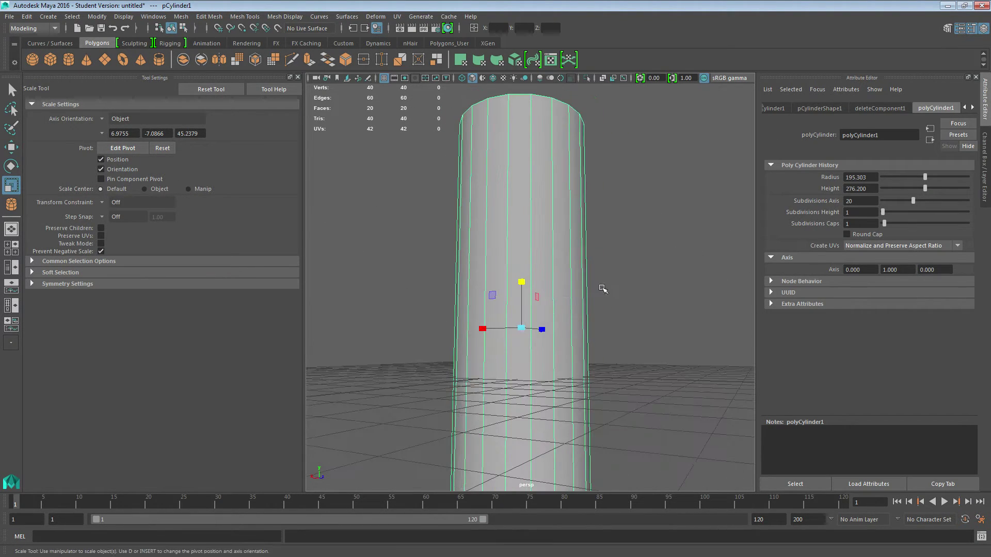
pyautogui.press('w')
pyautogui.keyDown('alt'); pyautogui.moveTo(593, 292); pyautogui.dragTo(524, 301, button='right'); pyautogui.keyUp('alt')
pyautogui.moveTo(525, 303); pyautogui.dragTo(526, 233)
# Scale the tube's upper edge loop inward horizontally to taper the tube into a cone
pyautogui.press('F10')
pyautogui.doubleClick(545, 133)
pyautogui.press('r')
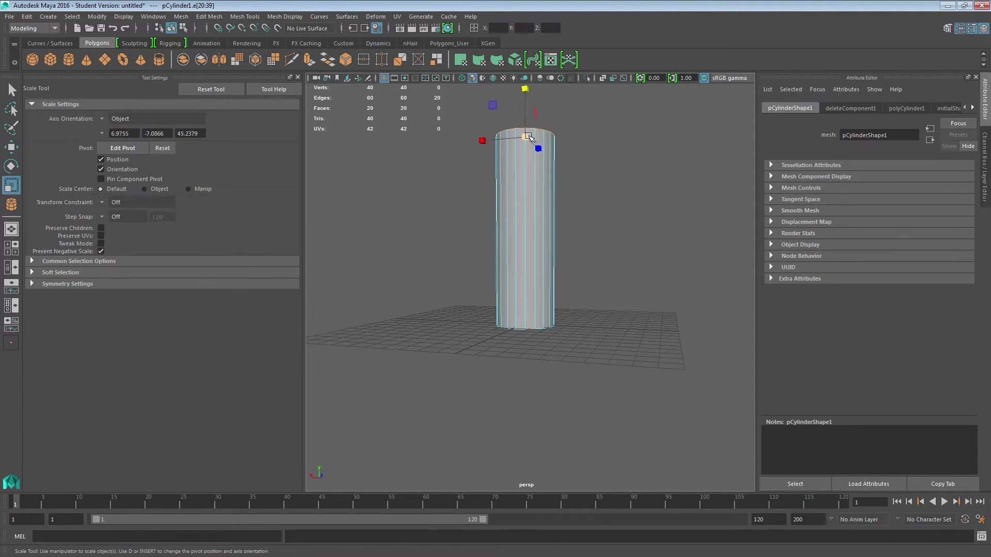
pyautogui.keyDown('ctrl'); pyautogui.moveTo(531, 137); pyautogui.dragTo(552, 152); pyautogui.keyUp('ctrl')
pyautogui.click(496, 279)
pyautogui.press('w')
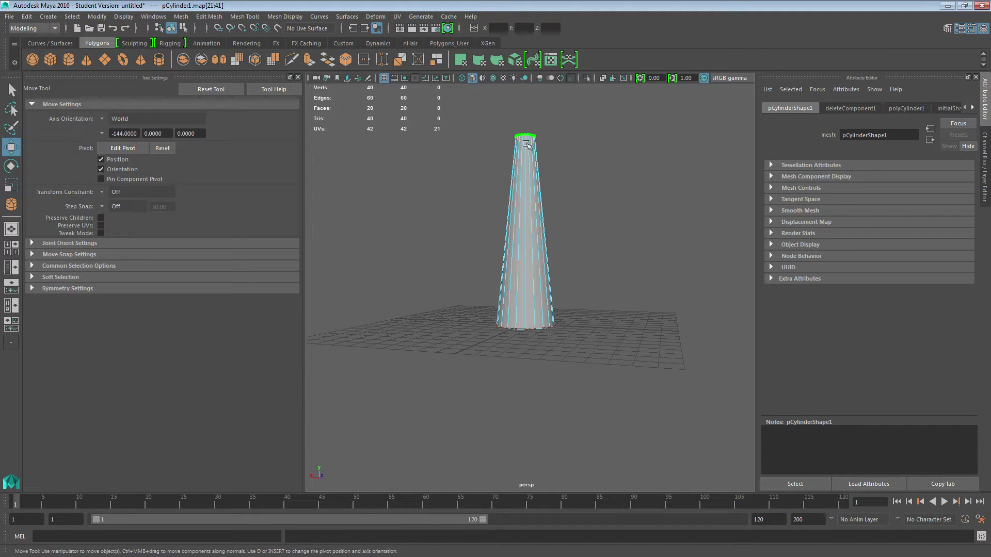
pyautogui.hotkey('ctrl', 'z')
pyautogui.hotkey('ctrl', 'z')
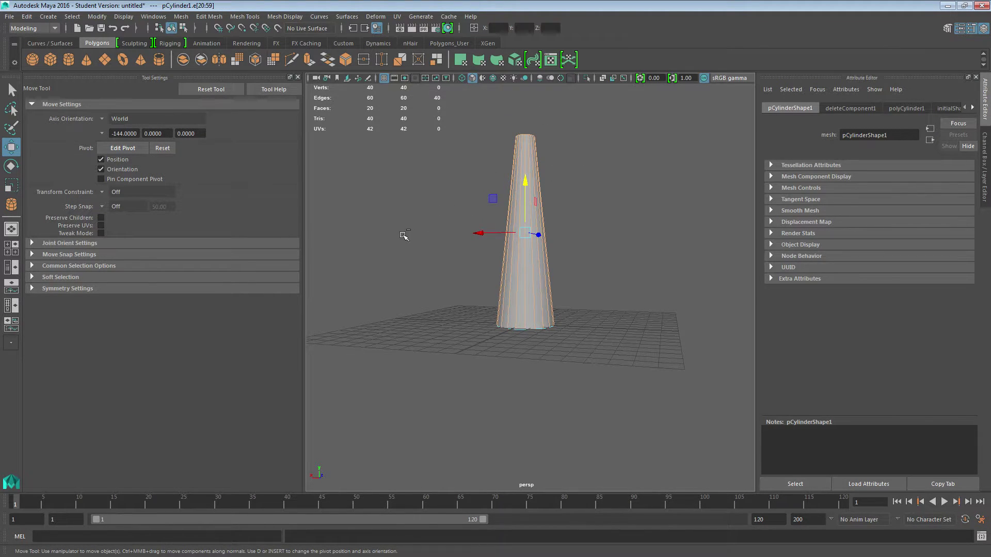
pyautogui.hotkey('shift', 'z')
# Scale the cone's upper edge ring slightly further inward
pyautogui.press('e')
pyautogui.press('r')
pyautogui.moveTo(525, 139); pyautogui.dragTo(517, 141)
pyautogui.click(580, 228)
pyautogui.keyDown('alt'); pyautogui.moveTo(588, 243); pyautogui.dragTo(582, 268); pyautogui.keyUp('alt')
# Open the cone's UVs in the UV Editor and move the upper UV row to the top edge of the 0–1 tile
pyautogui.click(533, 236)
pyautogui.click(397, 16)
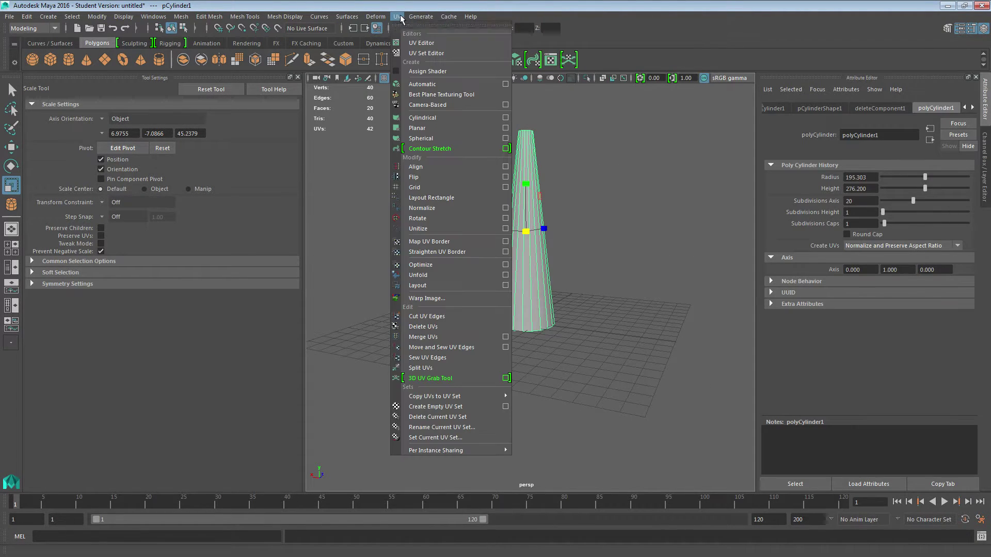
pyautogui.click(418, 36)
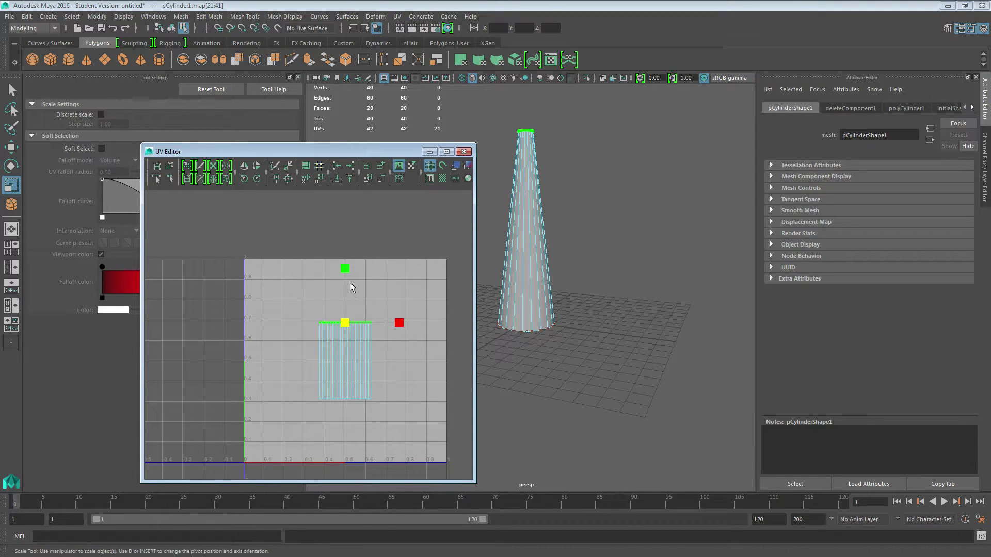
pyautogui.press('w')
pyautogui.moveTo(350, 272); pyautogui.dragTo(351, 211)
# Snap the cone's lower UV row to the bottom edge of the 0–1 tile
pyautogui.moveTo(295, 346); pyautogui.dragTo(384, 421)
pyautogui.press('x')
pyautogui.moveTo(344, 340); pyautogui.dragTo(347, 400)
# Scale all the cone's UVs horizontally until they span the full width of the 0–1 tile
pyautogui.moveTo(292, 237); pyautogui.dragTo(439, 468)
pyautogui.press('r')
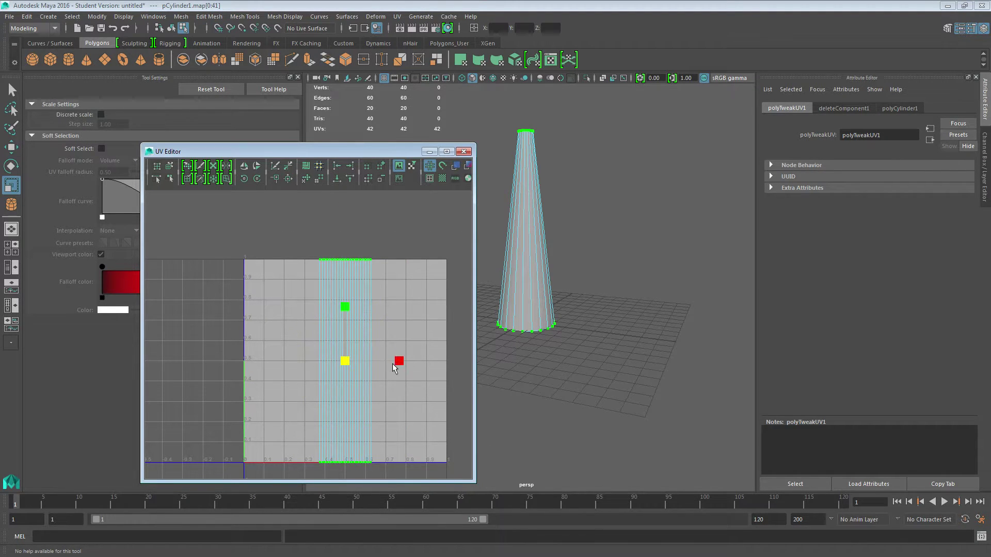
pyautogui.moveTo(398, 361); pyautogui.dragTo(465, 360)
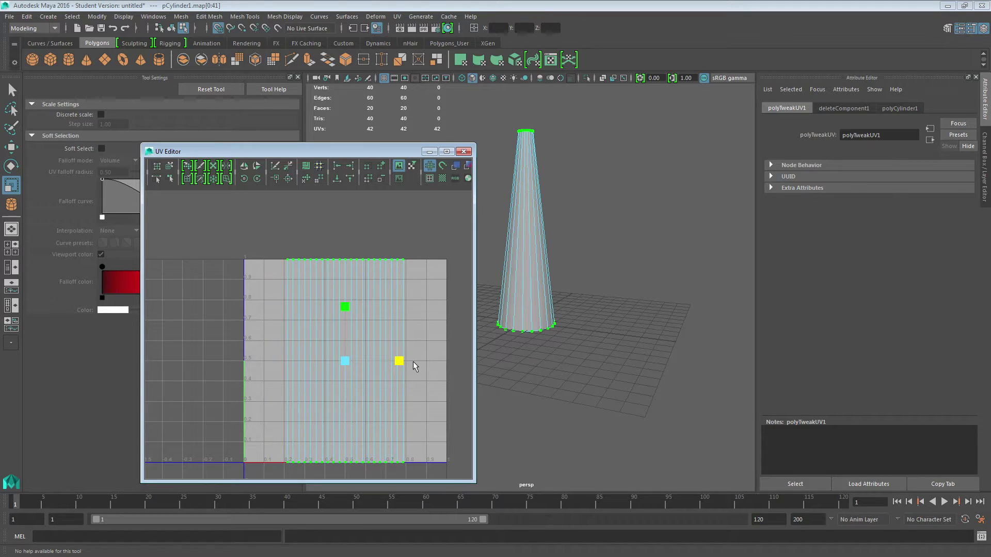
pyautogui.moveTo(400, 361); pyautogui.dragTo(438, 358)
# Align the outermost left and right UV columns with the side edges of the 0–1 tile and close the UV Editor
pyautogui.moveTo(219, 235); pyautogui.dragTo(258, 477)
pyautogui.press('w')
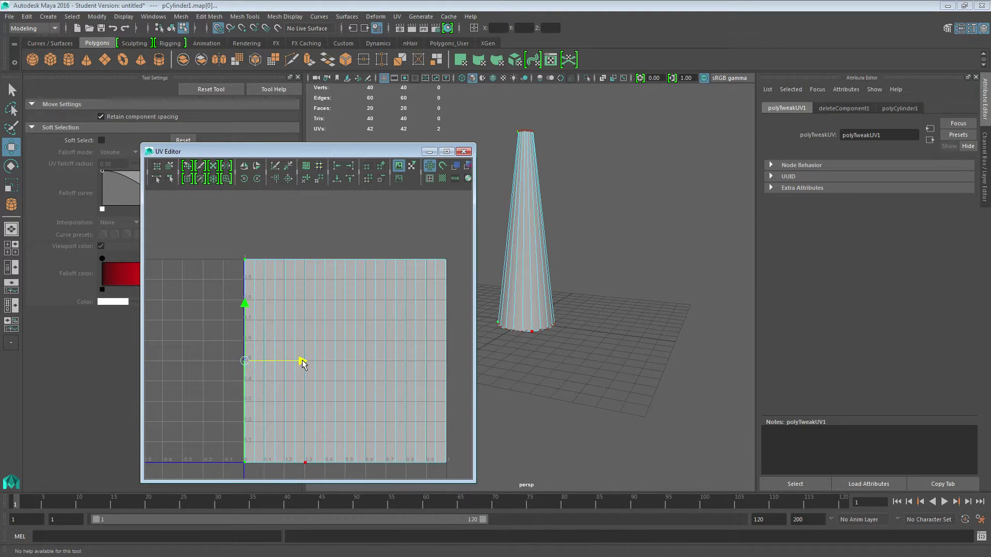
pyautogui.moveTo(440, 253); pyautogui.dragTo(446, 317)
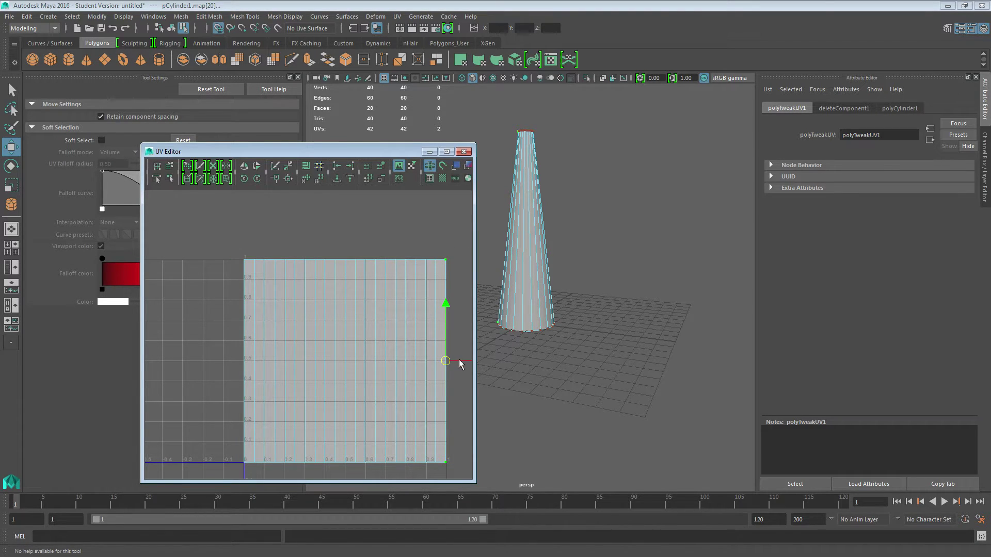
pyautogui.click(309, 317)
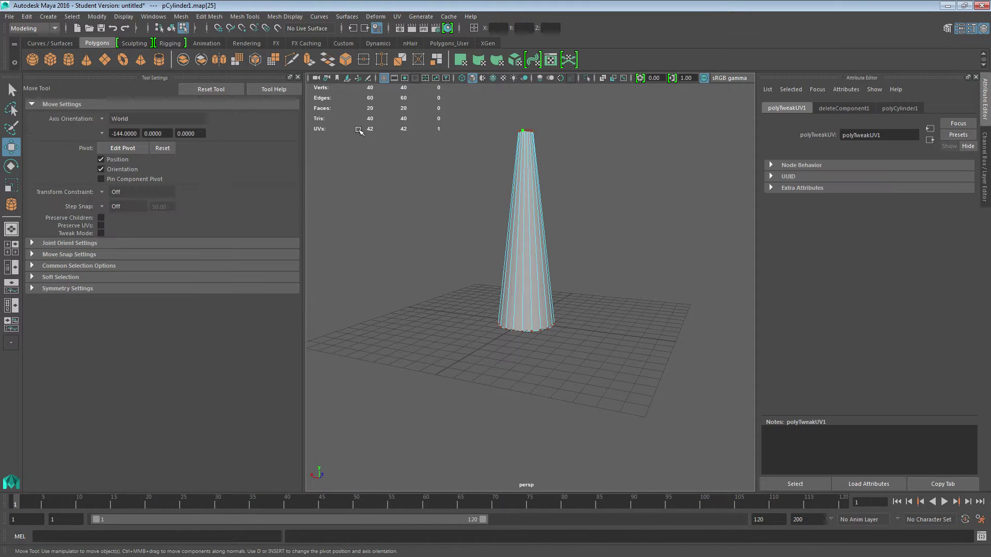
# Export the selected cone to the Desktop as GodRay.fbx in FBX format, replacing the existing file
pyautogui.press('F8')
pyautogui.click(9, 16)
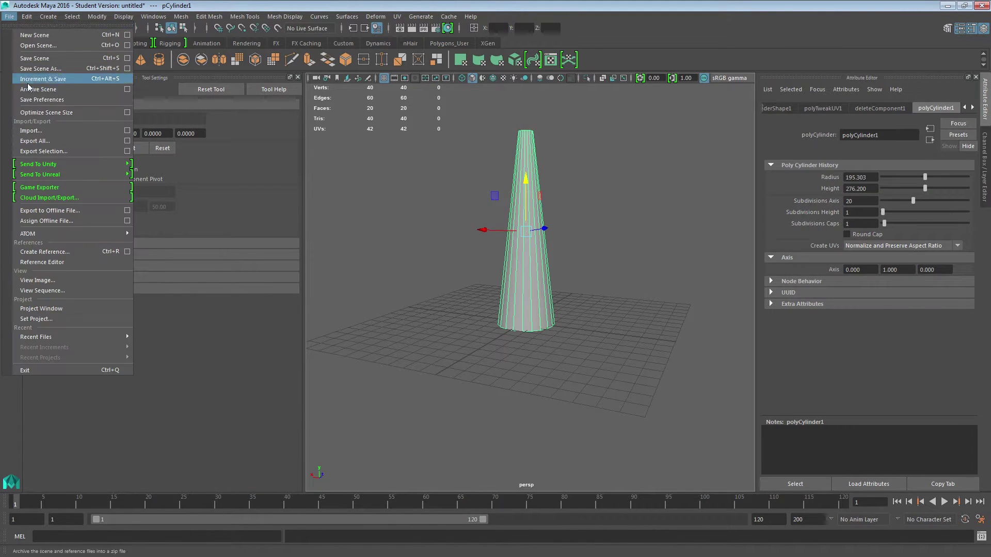
pyautogui.click(42, 151)
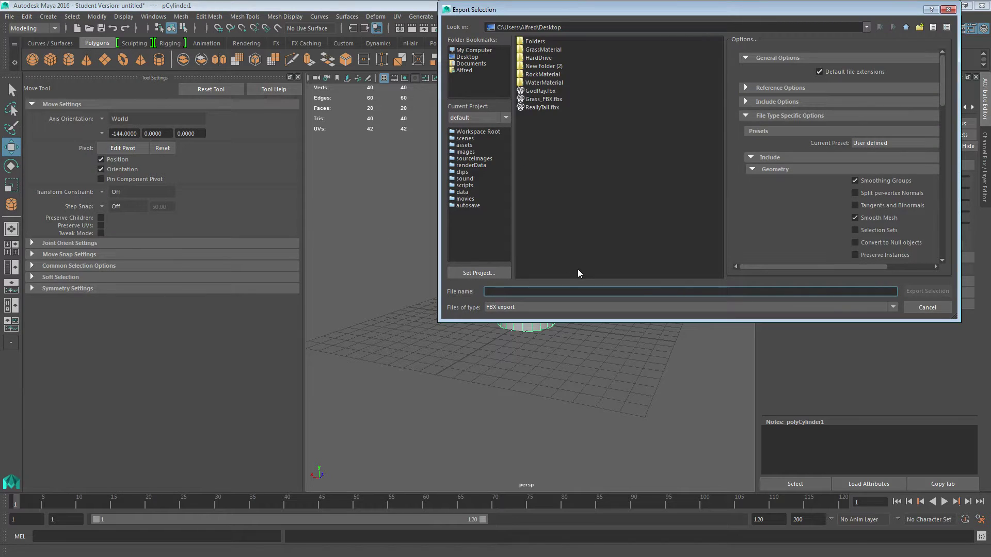
pyautogui.write('godray')
pyautogui.click(518, 303)
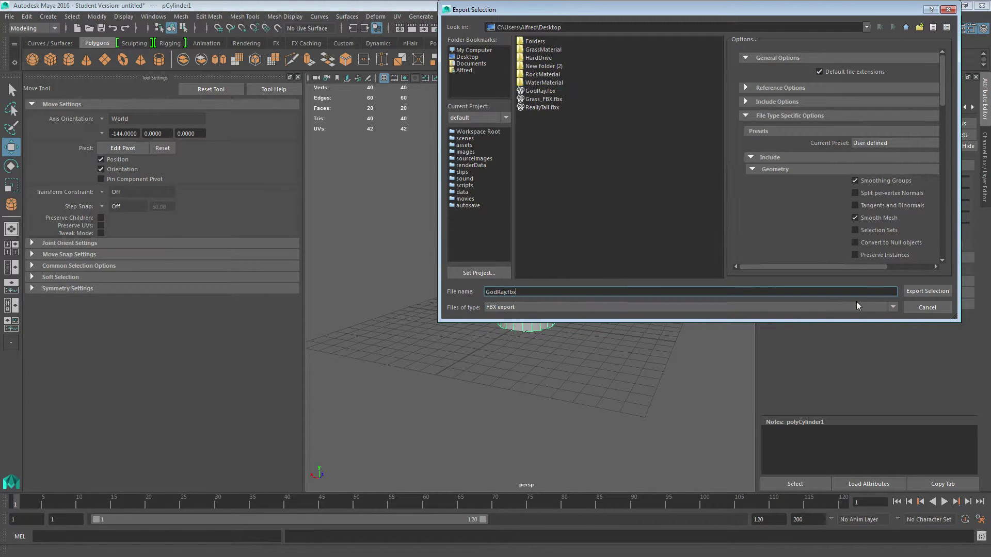
pyautogui.click(915, 292)
pyautogui.click(676, 178)
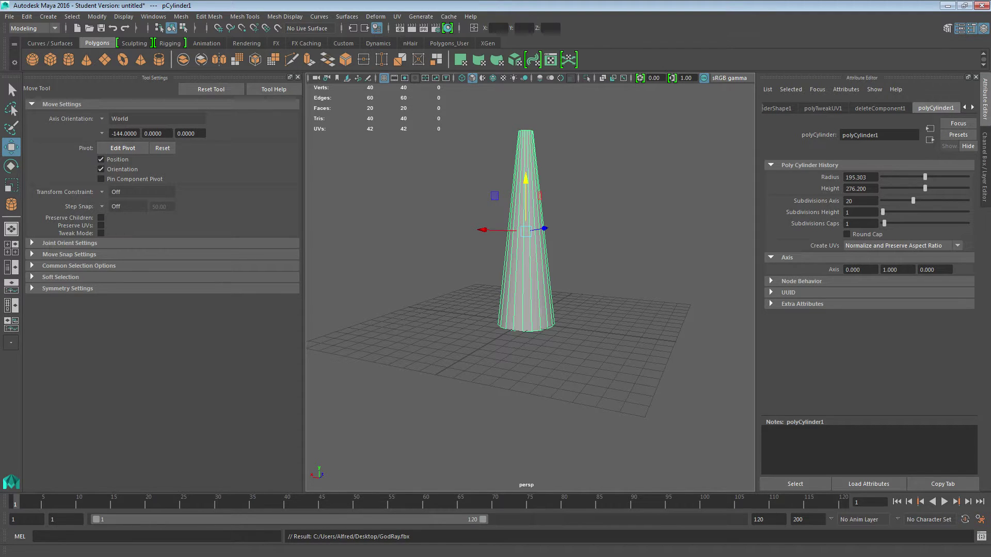
# Switch to Photoshop and create a 1024 x 1024 pixel RGB document at 72 pixels/inch with a transparent background
pyautogui.moveTo(0, 135); pyautogui.dragTo(437, 1)
pyautogui.click(29, 7)
pyautogui.click(36, 21)
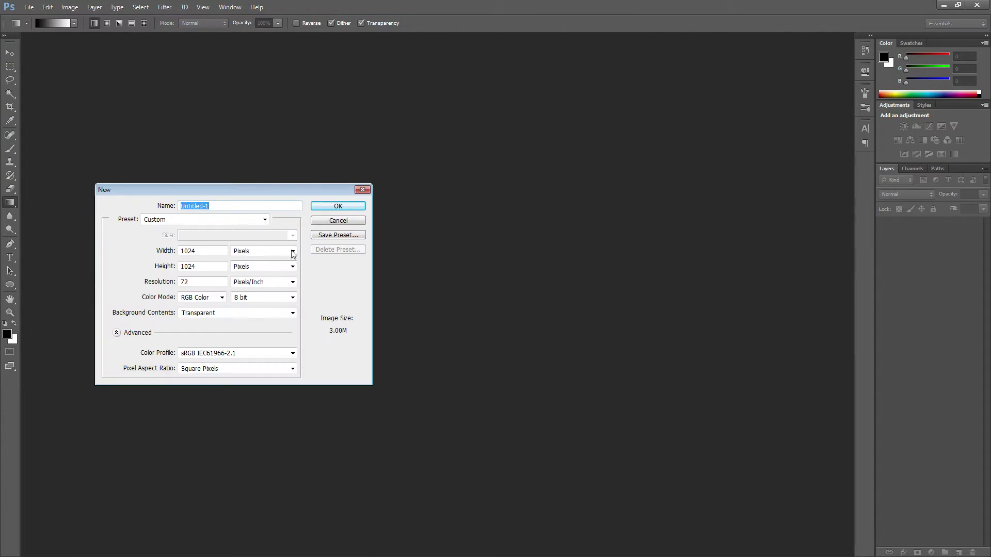
pyautogui.click(336, 206)
pyautogui.keyDown('alt'); pyautogui.scroll(-3, 378, 264); pyautogui.keyUp('alt')
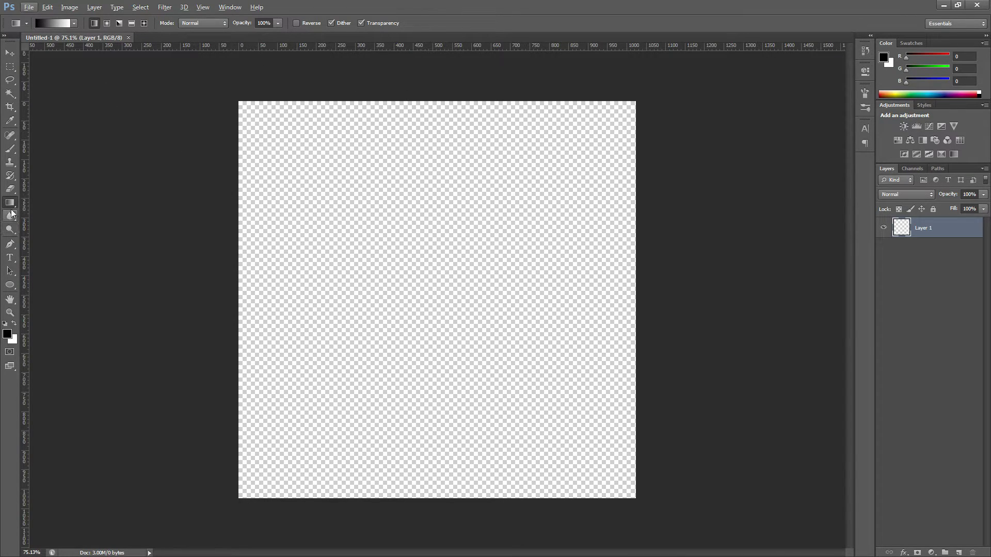
# Examine the Gradient tool's tool presets, gradient presets, blend modes and Gradient Editor
pyautogui.click(21, 24)
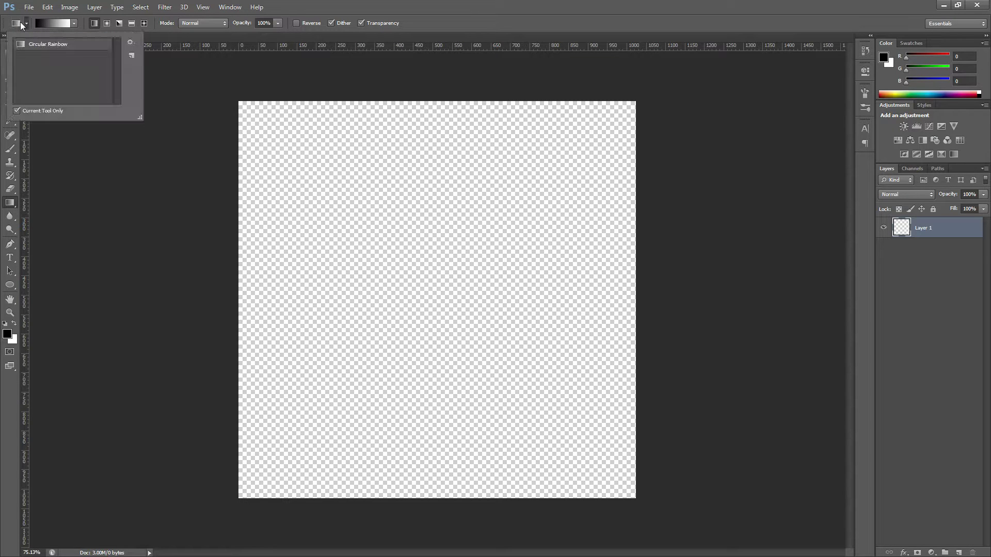
pyautogui.click(84, 26)
pyautogui.click(74, 24)
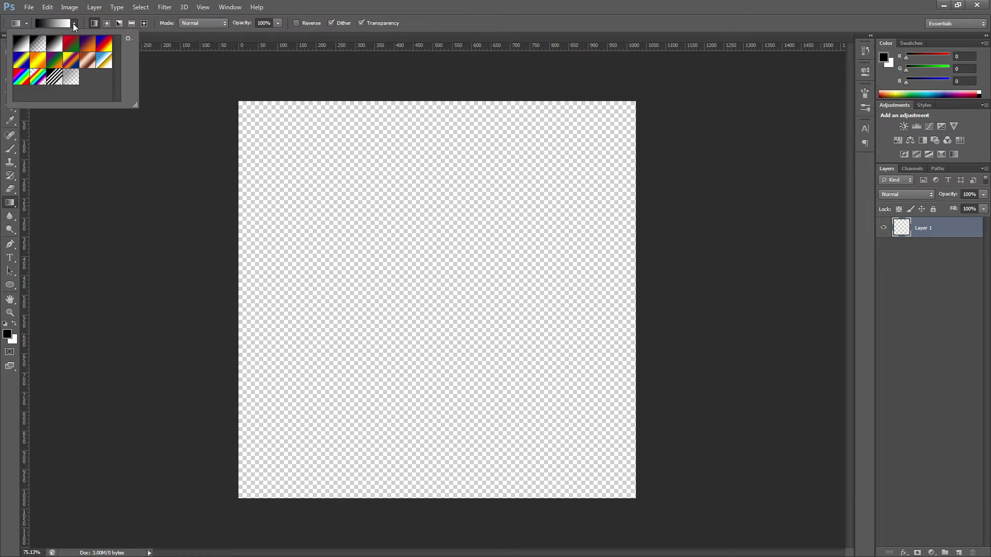
pyautogui.click(74, 24)
pyautogui.click(27, 23)
pyautogui.click(26, 24)
pyautogui.click(74, 24)
pyautogui.click(94, 23)
pyautogui.click(187, 23)
pyautogui.click(187, 23)
pyautogui.click(47, 22)
pyautogui.moveTo(0, 123); pyautogui.dragTo(191, 128)
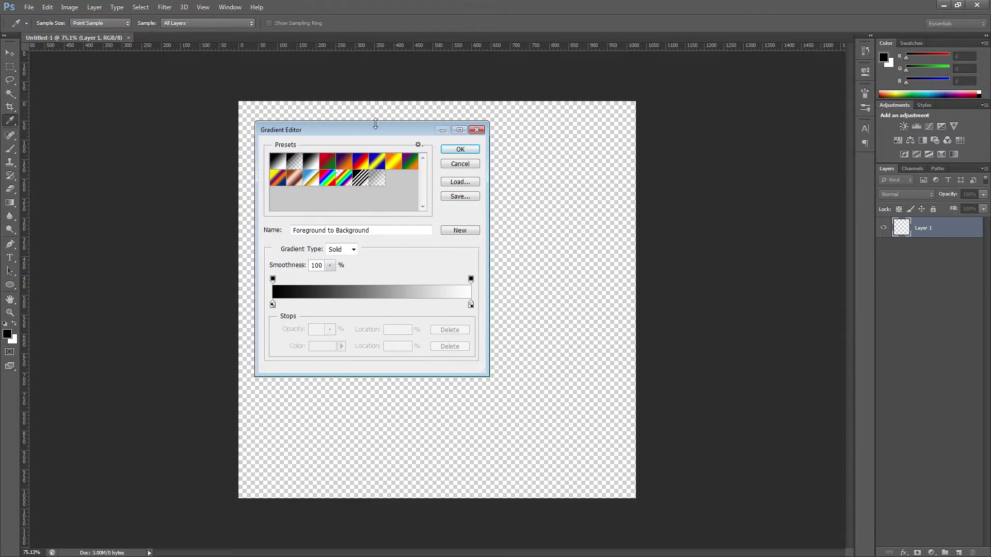
pyautogui.click(476, 130)
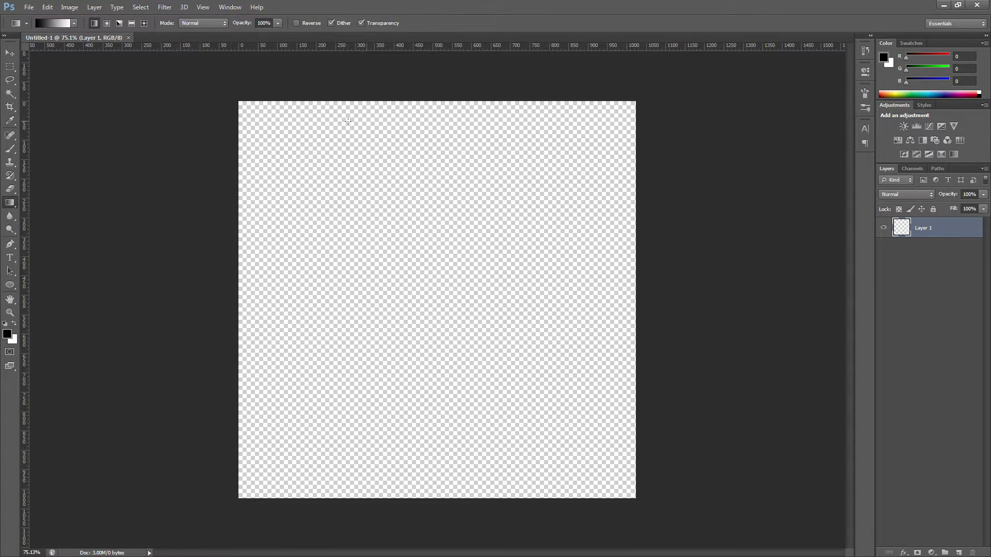
# Add a color stop at 9% location in the gradient and set its color to white
pyautogui.click(65, 25)
pyautogui.click(290, 304)
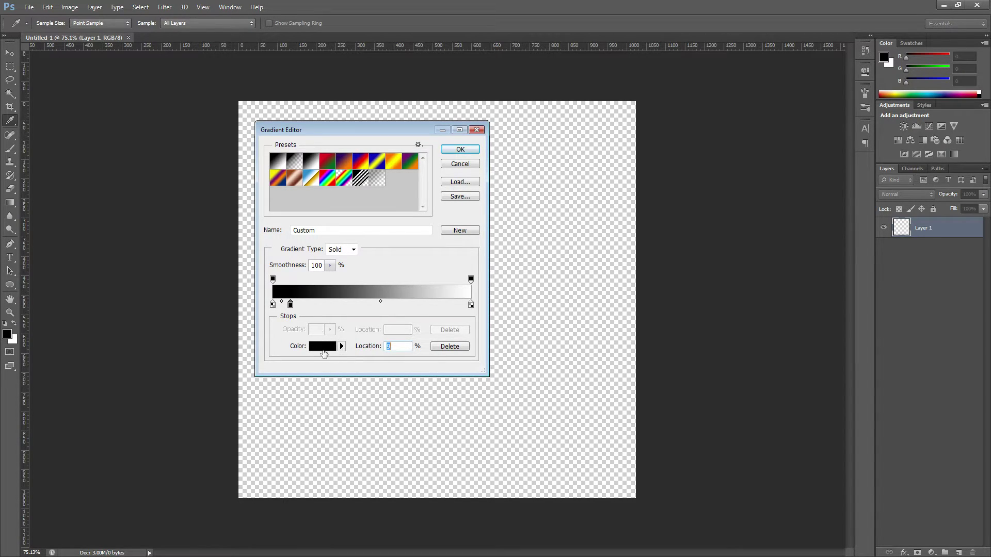
pyautogui.click(324, 353)
pyautogui.click(249, 167)
pyautogui.click(491, 154)
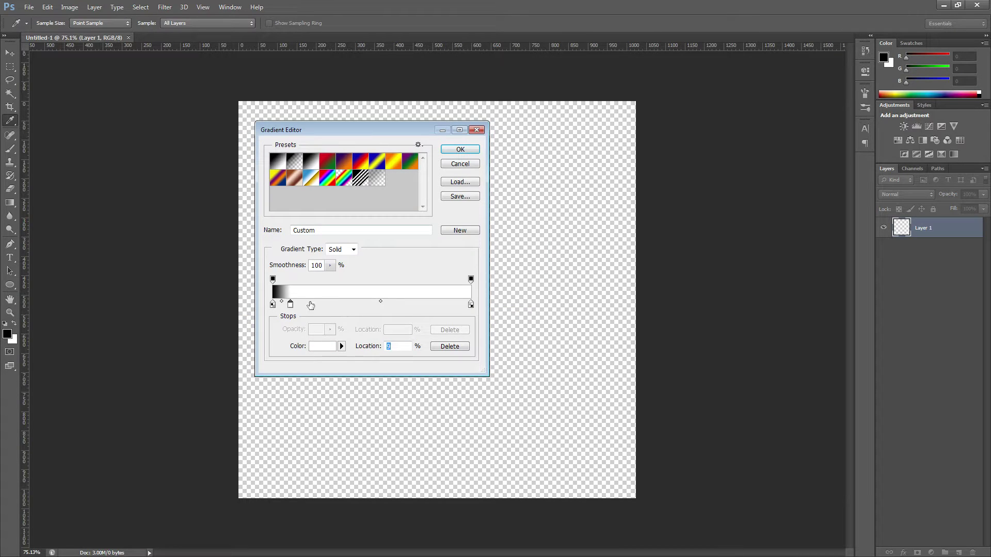
# Set the gradient's 100% color stop to black and fill Layer 1 with a straight vertical gradient from top edge to bottom edge
pyautogui.click(471, 305)
pyautogui.click(322, 348)
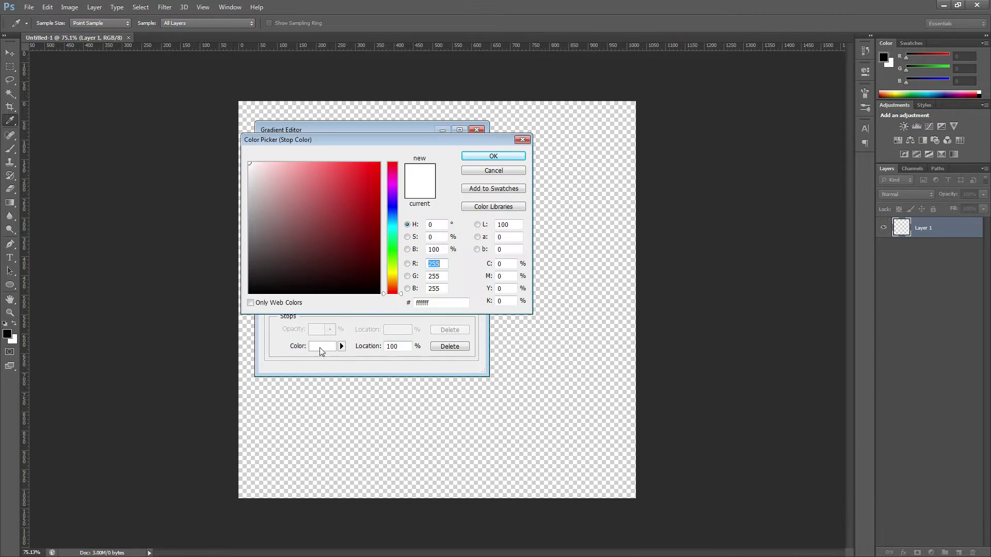
pyautogui.click(250, 293)
pyautogui.click(506, 156)
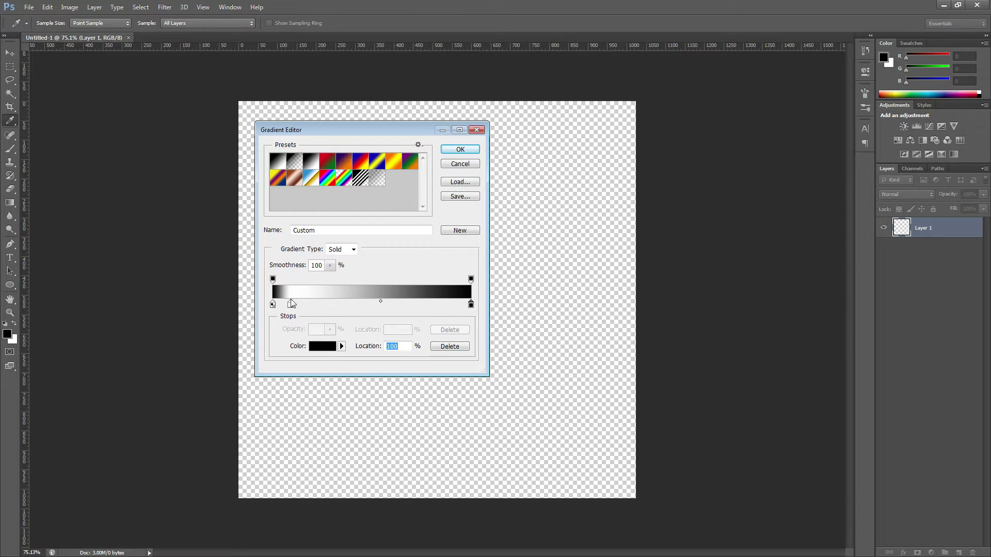
pyautogui.click(454, 165)
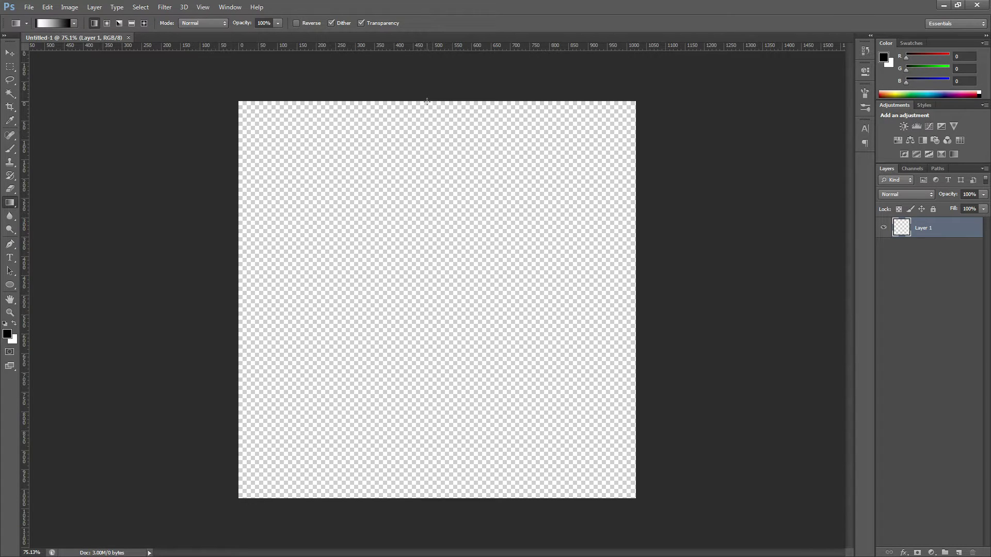
pyautogui.keyDown('shift'); pyautogui.moveTo(427, 101); pyautogui.dragTo(456, 496); pyautogui.keyUp('shift')
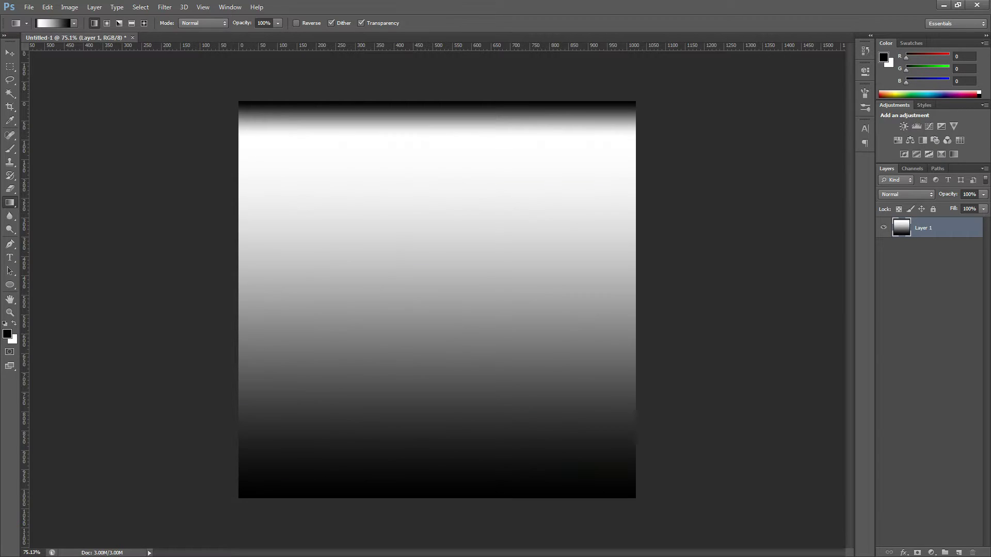
# Save the gradient image to the Desktop as GodRayMask.tga in Targa format, replacing the existing file
pyautogui.click(29, 6)
pyautogui.click(59, 132)
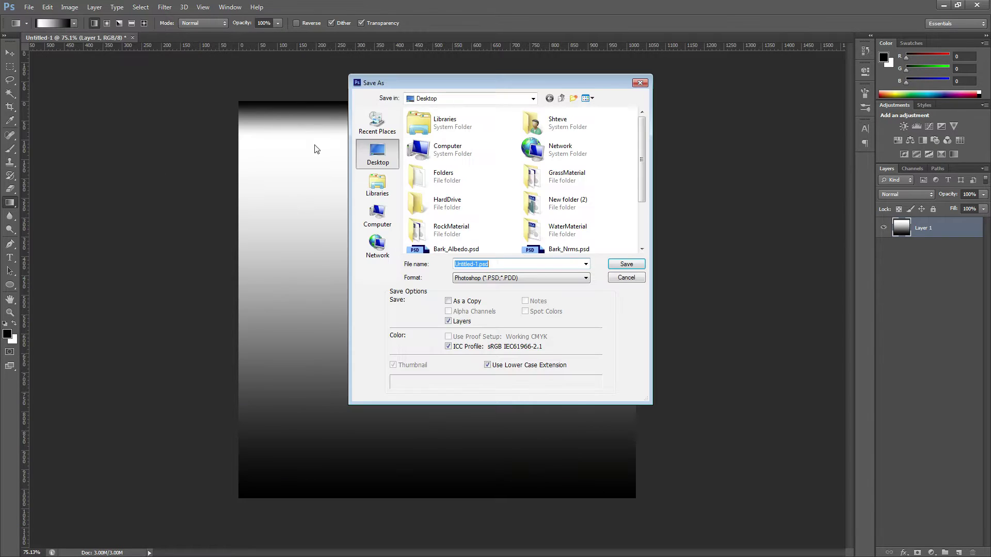
pyautogui.click(476, 278)
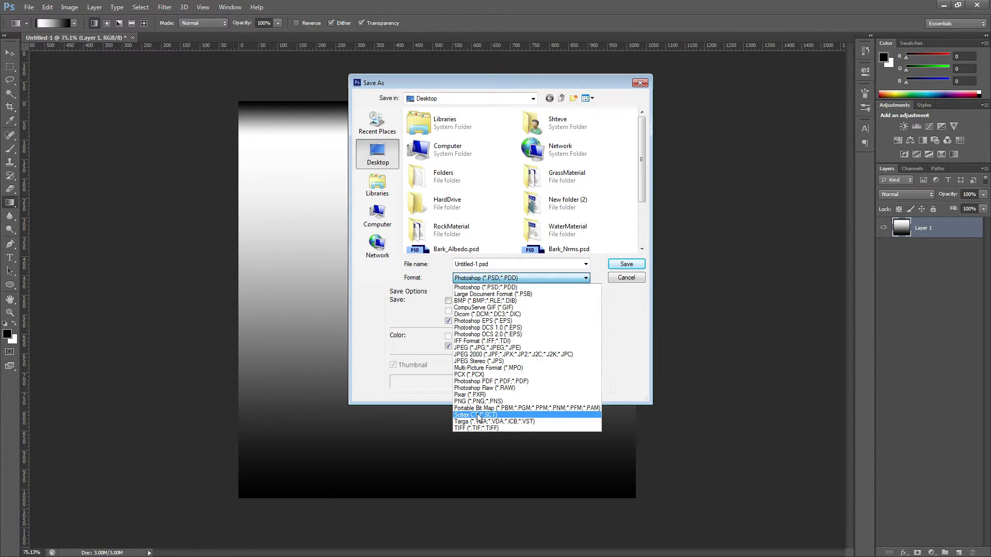
pyautogui.click(479, 421)
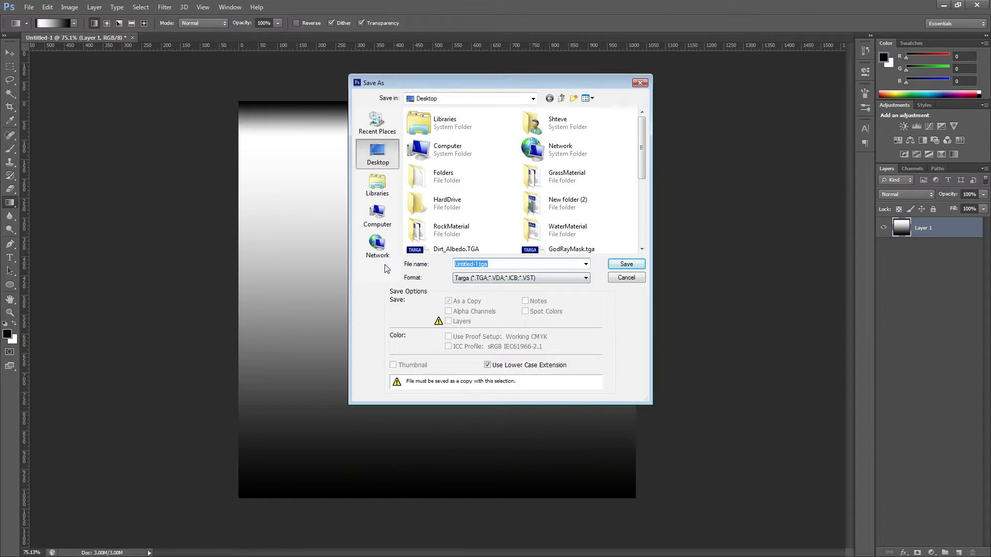
pyautogui.write('GodRay')
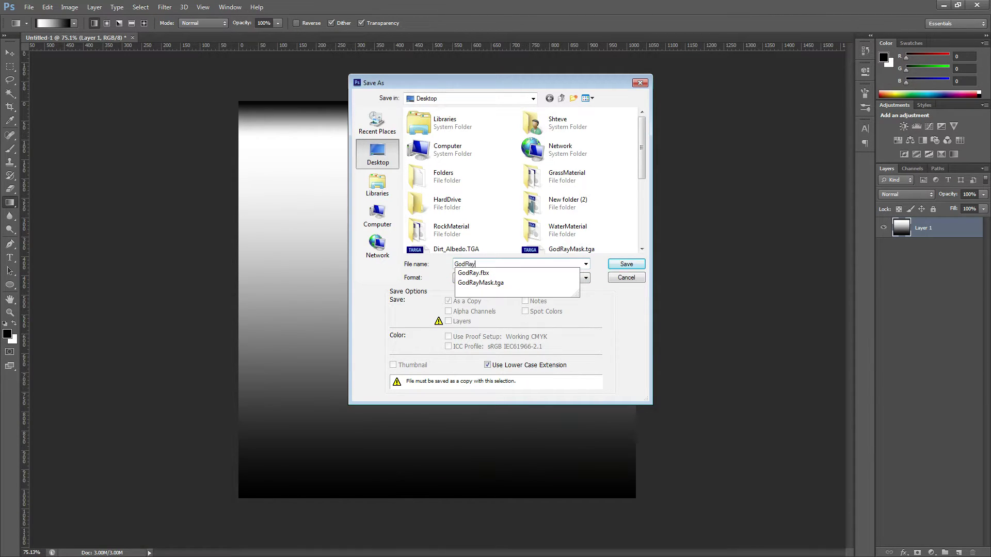
pyautogui.press('Down')
pyautogui.press('Down')
pyautogui.press('Return')
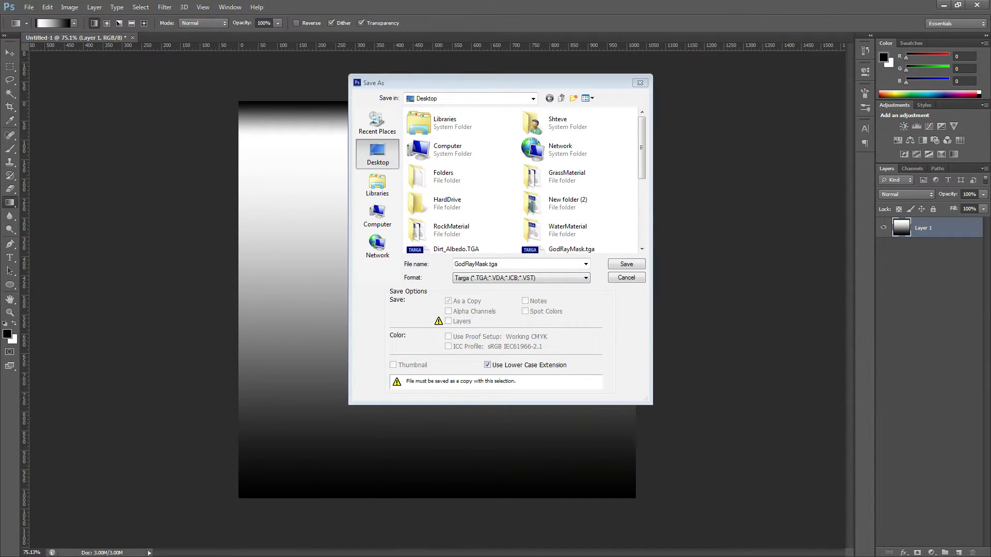
pyautogui.press('Return')
pyautogui.click(505, 204)
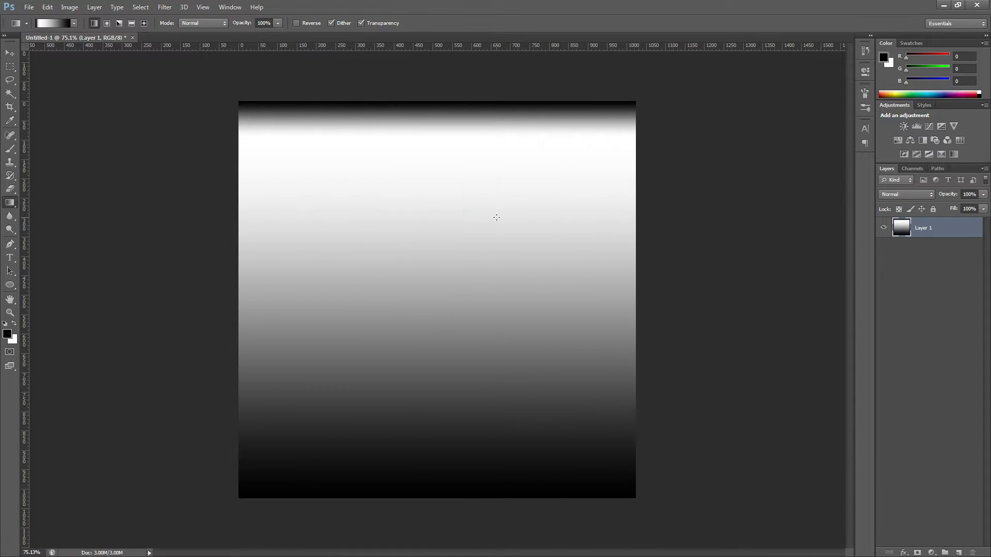
# Switch to Unreal Engine and import the GodRay FBX mesh and the GodRayMask texture into the Content/Test folder
pyautogui.click(943, 4)
pyautogui.click(947, 5)
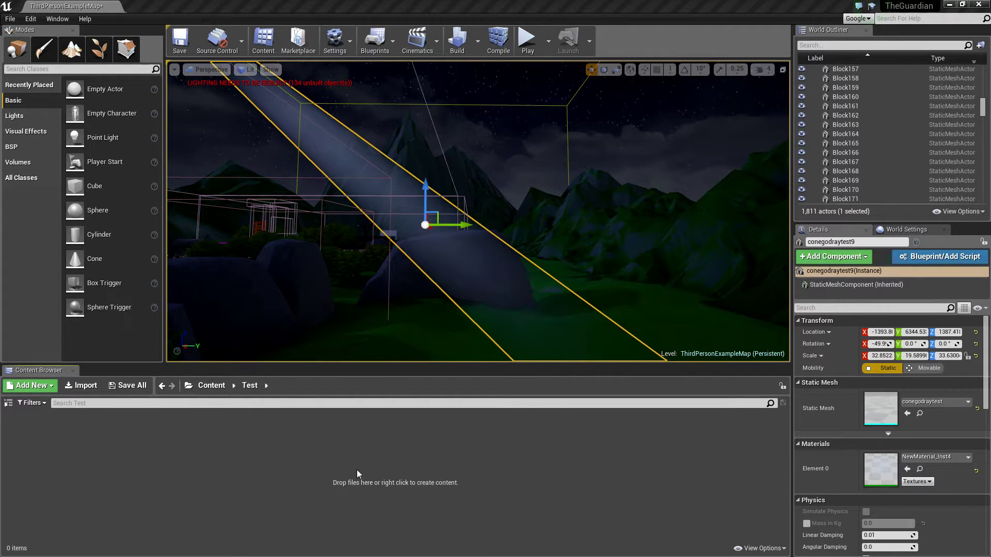
pyautogui.moveTo(451, 209); pyautogui.dragTo(509, 208, button='right')
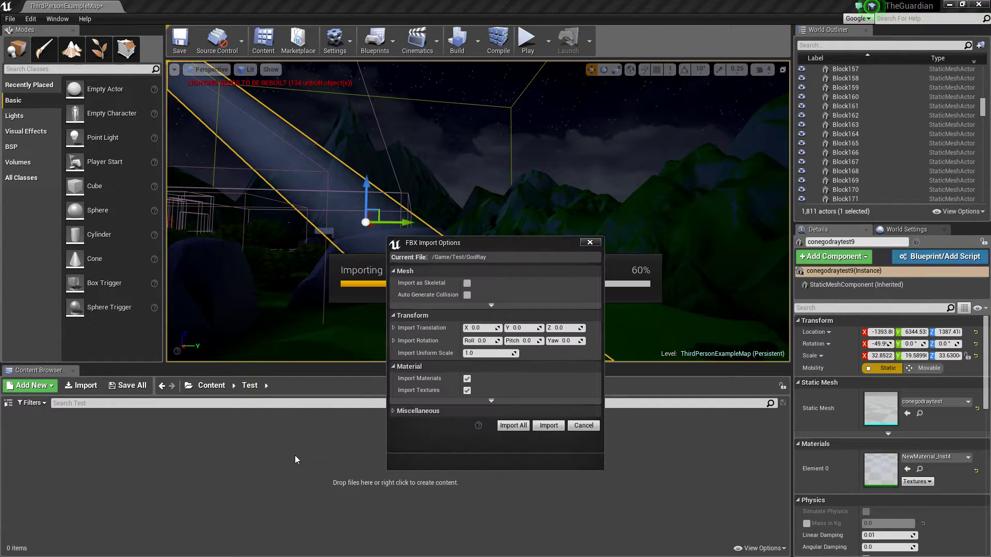
pyautogui.click(546, 427)
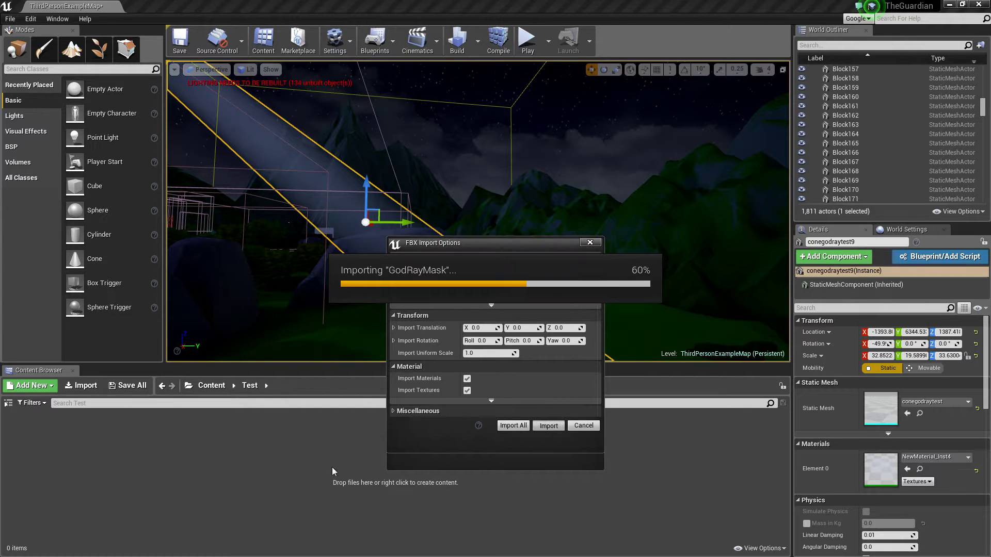
pyautogui.click(95, 432)
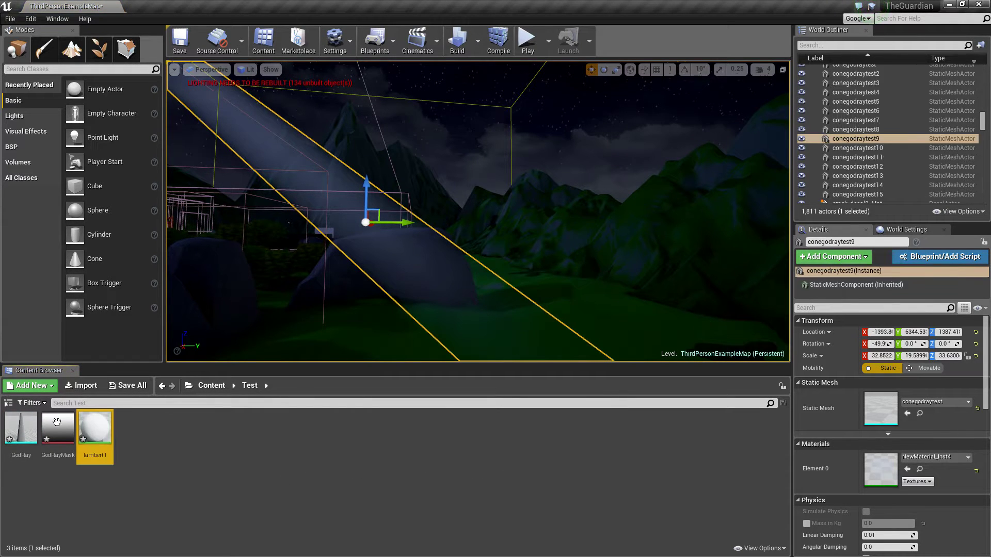
# Place the GodRay mesh in the level near the rocks and adjust its position and orientation
pyautogui.moveTo(21, 427); pyautogui.dragTo(500, 312)
pyautogui.moveTo(550, 320); pyautogui.dragTo(447, 320, button='right')
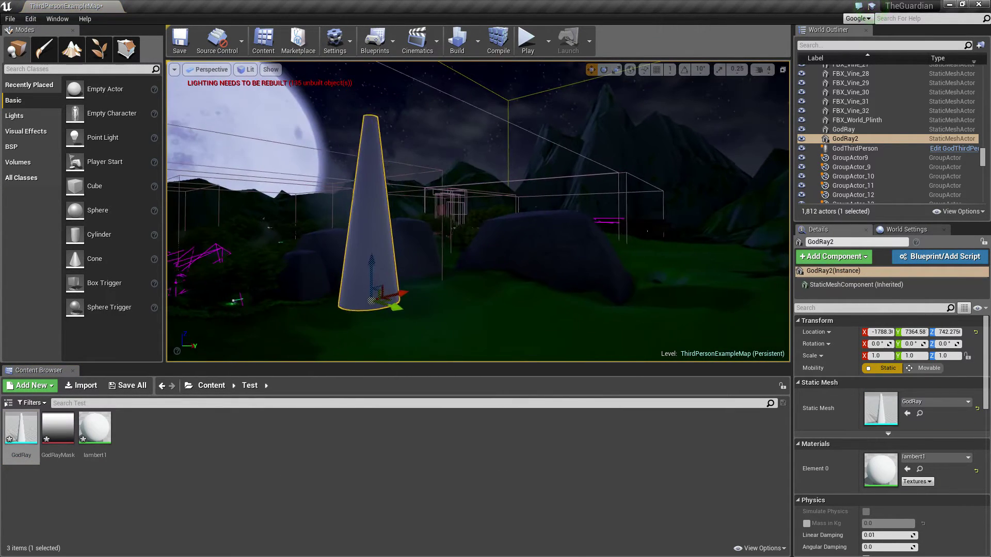
pyautogui.moveTo(383, 300); pyautogui.dragTo(572, 266)
pyautogui.press('space')
pyautogui.moveTo(545, 221)
pyautogui.mouseDown()
pyautogui.moveTo(557, 296)
pyautogui.moveTo(548, 239)
pyautogui.moveTo(522, 240)
pyautogui.moveTo(551, 245)
pyautogui.moveTo(541, 223)
pyautogui.mouseUp()
pyautogui.press('space')
pyautogui.press('space')
pyautogui.press('space')
pyautogui.press('space')
pyautogui.press('space')
pyautogui.press('space')
pyautogui.moveTo(566, 230); pyautogui.dragTo(509, 234, button='right')
pyautogui.press('w')
pyautogui.press('Escape')
pyautogui.press('s')
# Open the lambert1 material and add the GodRayMask texture to its graph as a Texture Sample
pyautogui.click(105, 428)
pyautogui.doubleClick(105, 429)
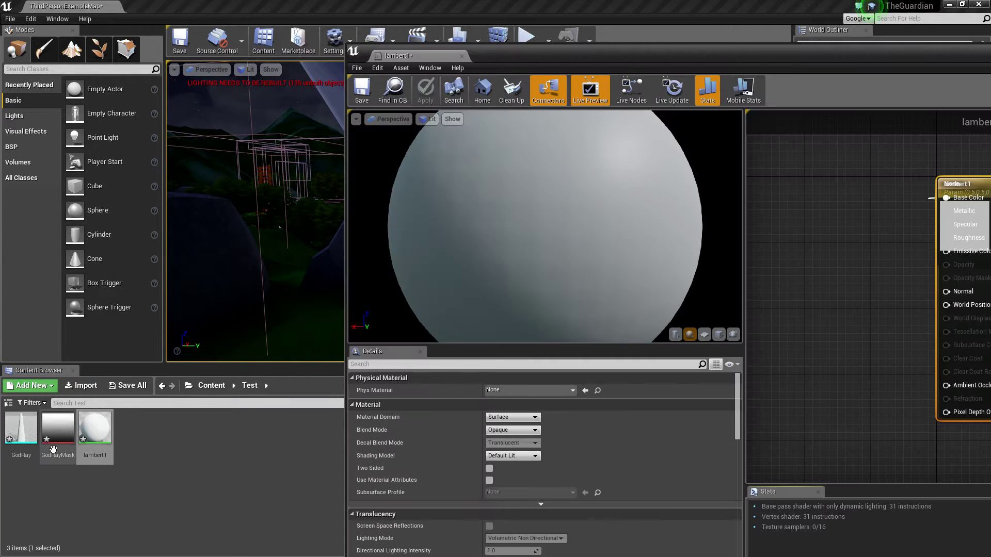
pyautogui.moveTo(53, 449); pyautogui.dragTo(777, 287)
pyautogui.doubleClick(580, 50)
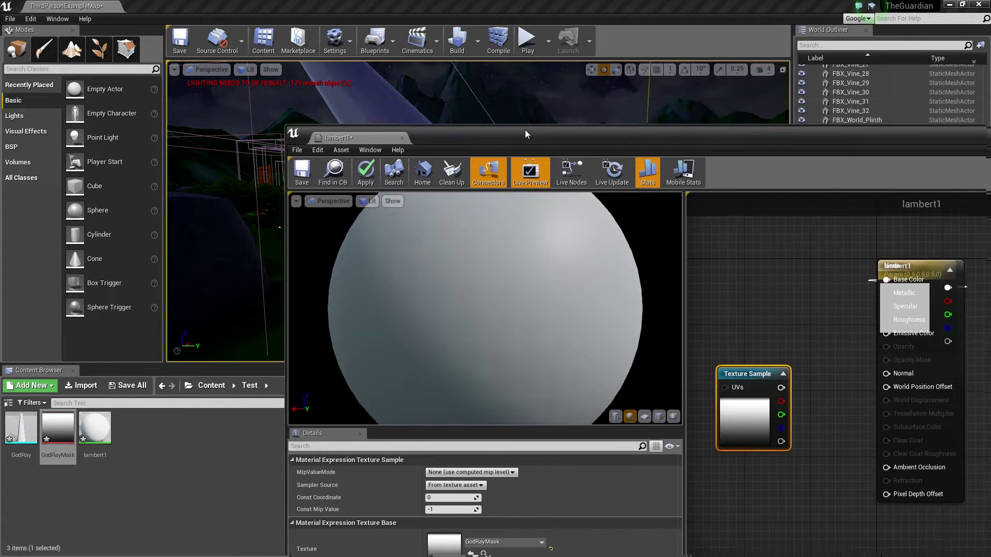
# Separate the overlapping nodes in the lambert1 graph and delete the existing color parameter node
pyautogui.moveTo(704, 162); pyautogui.dragTo(745, 170)
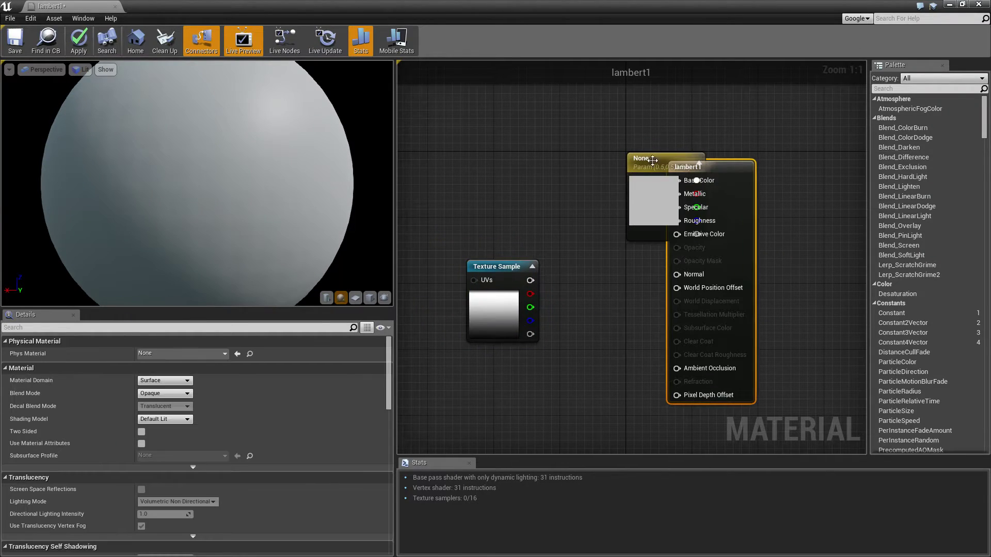
pyautogui.moveTo(655, 161); pyautogui.dragTo(567, 146)
pyautogui.press('Delete')
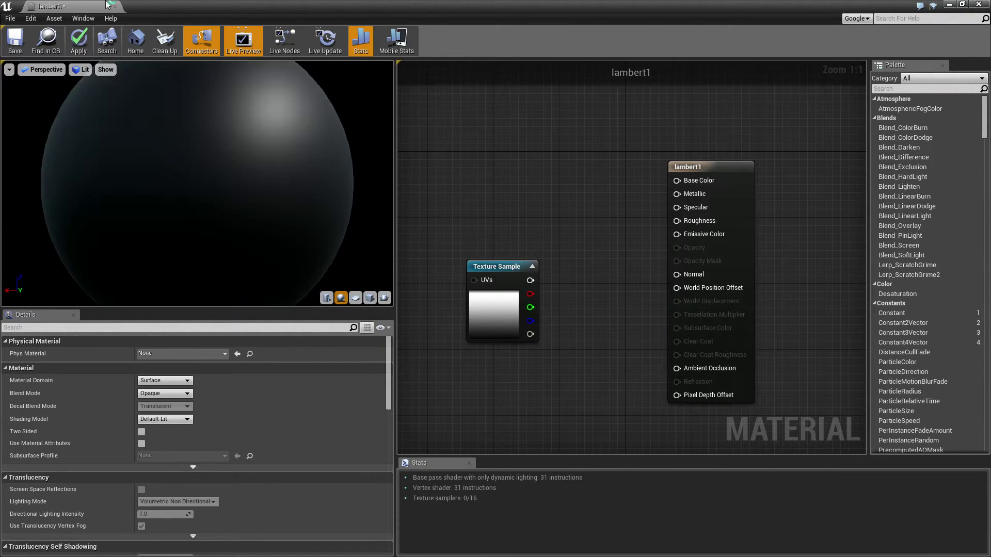
# Use the GodRay mesh as the material's preview mesh and frame the whole cone in the preview
pyautogui.moveTo(245, 7); pyautogui.dragTo(491, 32)
pyautogui.click(21, 429)
pyautogui.click(625, 310)
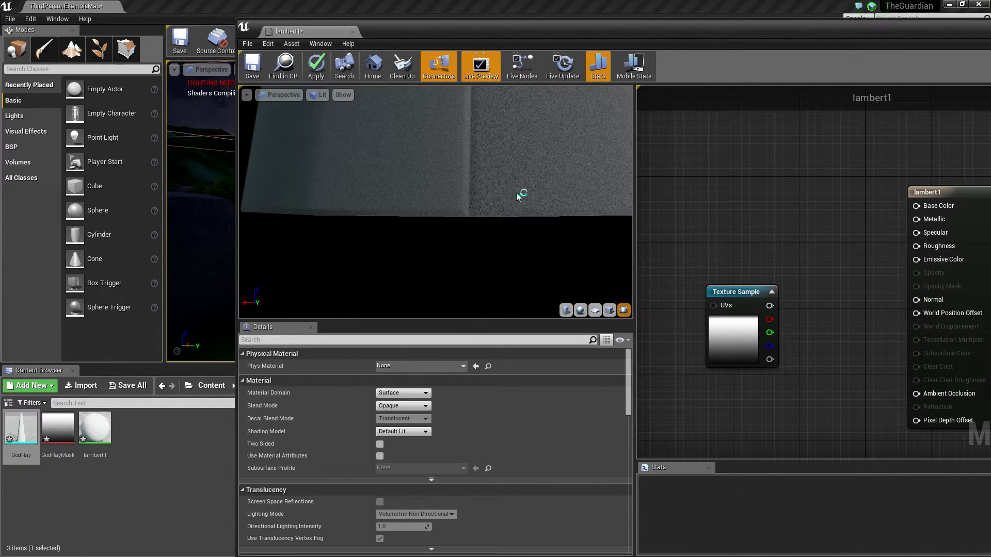
pyautogui.moveTo(475, 172); pyautogui.dragTo(475, 227, button='right')
pyautogui.moveTo(475, 173); pyautogui.dragTo(455, 172)
pyautogui.moveTo(476, 172); pyautogui.dragTo(476, 289, button='middle')
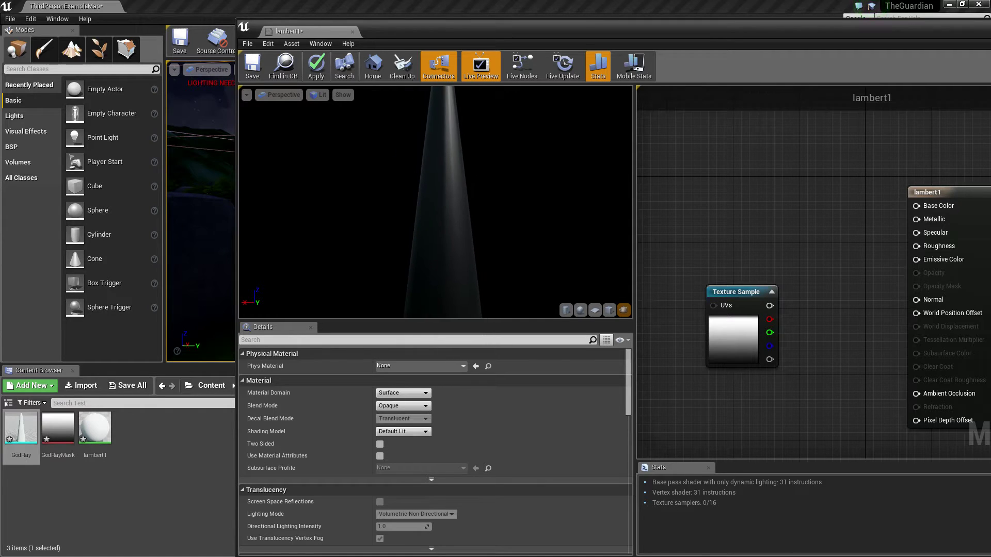
pyautogui.moveTo(489, 224); pyautogui.dragTo(500, 276, button='right')
pyautogui.moveTo(504, 255)
pyautogui.mouseDown(button='middle')
pyautogui.moveTo(504, 266)
pyautogui.moveTo(511, 251)
pyautogui.mouseUp(button='middle')
pyautogui.moveTo(465, 156); pyautogui.dragTo(523, 156)
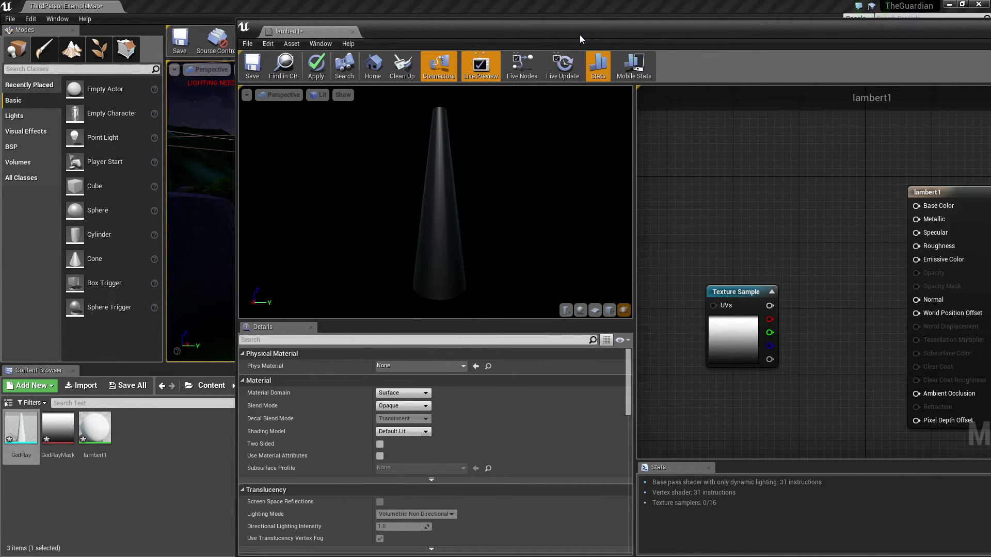
pyautogui.moveTo(580, 35); pyautogui.dragTo(491, 1)
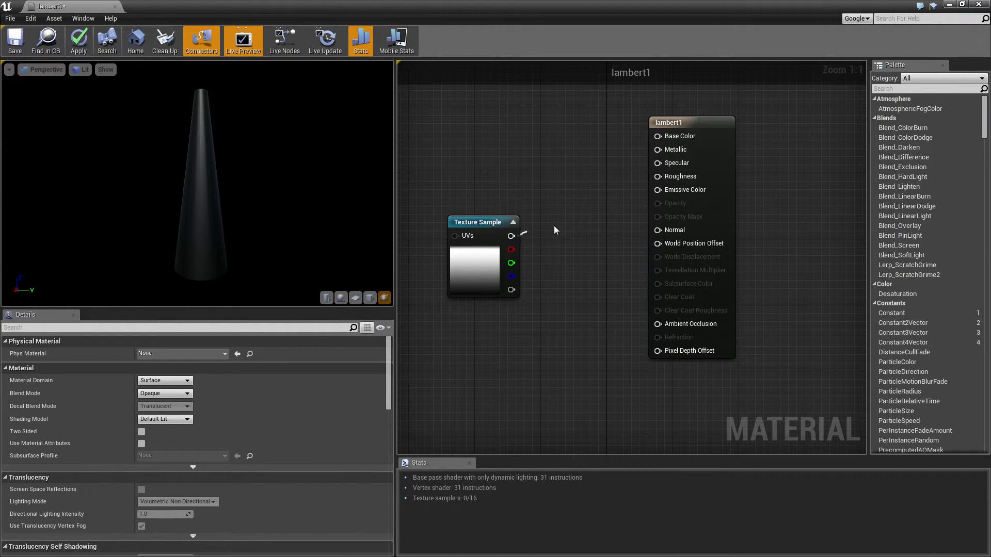
# Connect the Texture Sample's color output to the Opacity input and set the material's blend mode to Translucent
pyautogui.moveTo(587, 224); pyautogui.dragTo(657, 203)
pyautogui.click(713, 125)
pyautogui.click(164, 393)
pyautogui.click(159, 411)
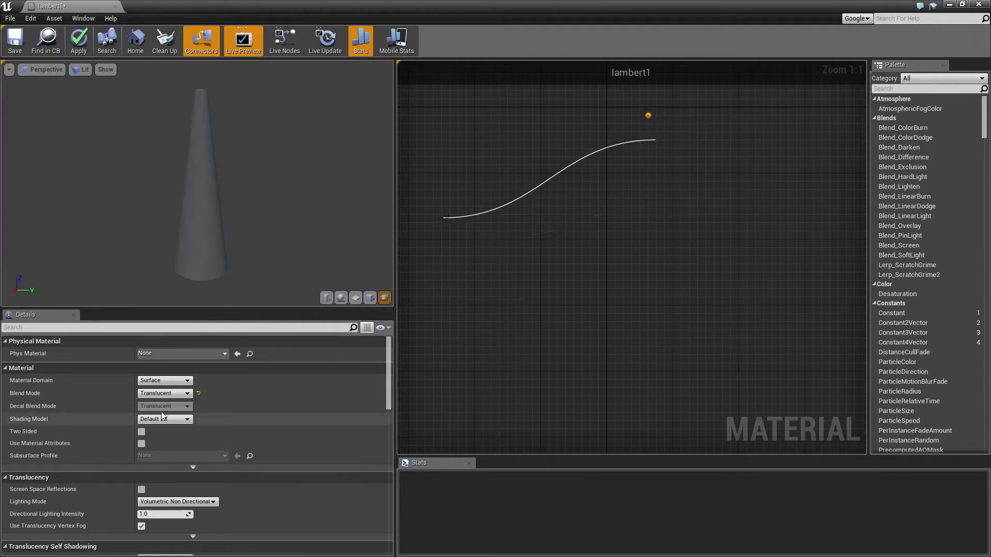
pyautogui.moveTo(464, 261); pyautogui.dragTo(426, 252)
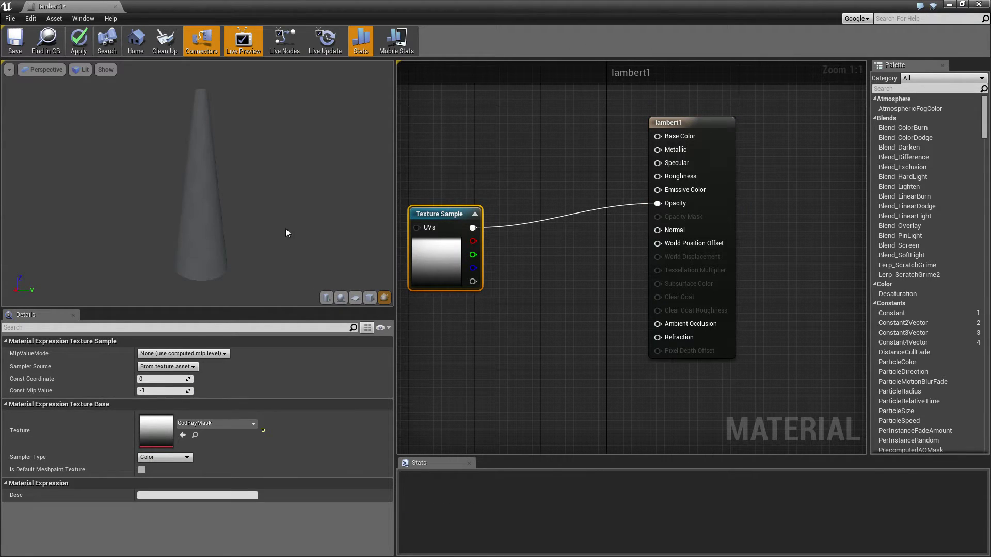
# Add a Constant3Vector node, convert it to a parameter and connect it to Base Color
pyautogui.moveTo(474, 146); pyautogui.dragTo(519, 199, button='right')
pyautogui.moveTo(362, 168); pyautogui.dragTo(441, 160)
pyautogui.click(442, 161)
pyautogui.press('3')
pyautogui.click(487, 121)
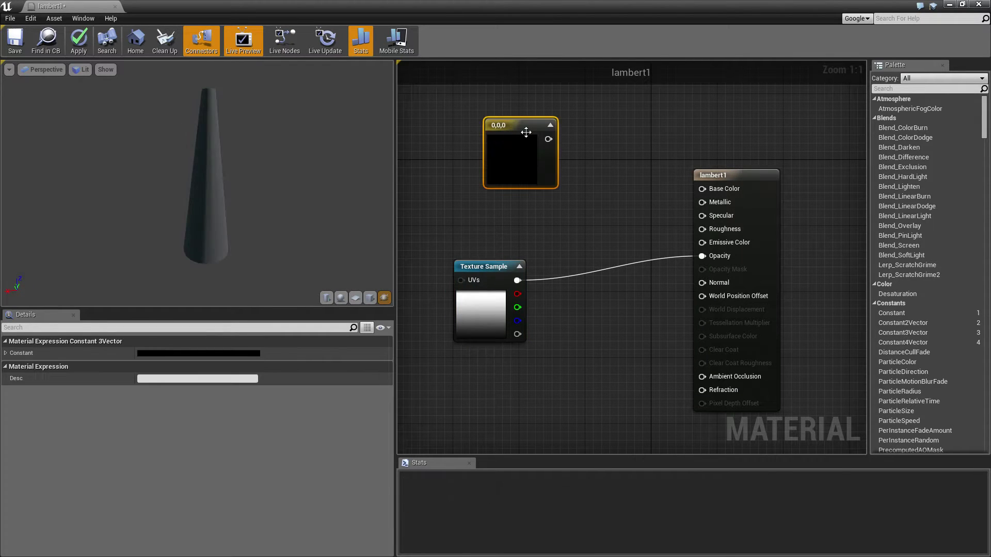
pyautogui.rightClick(526, 132)
pyautogui.click(539, 135)
pyautogui.moveTo(548, 146); pyautogui.dragTo(702, 189)
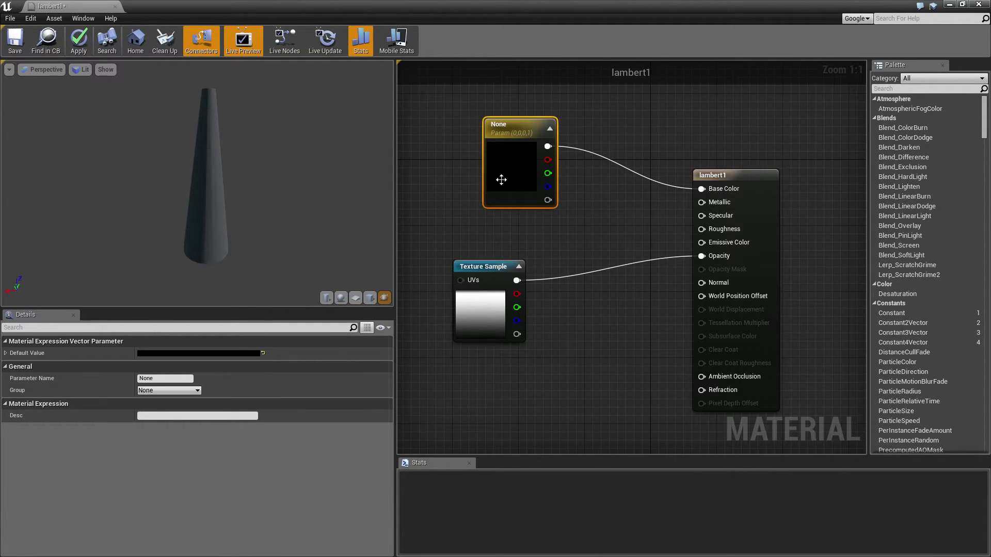
# Set the color parameter's default value to pale blue (0.781, 0.829, 1) and apply the material changes
pyautogui.click(224, 354)
pyautogui.click(281, 401)
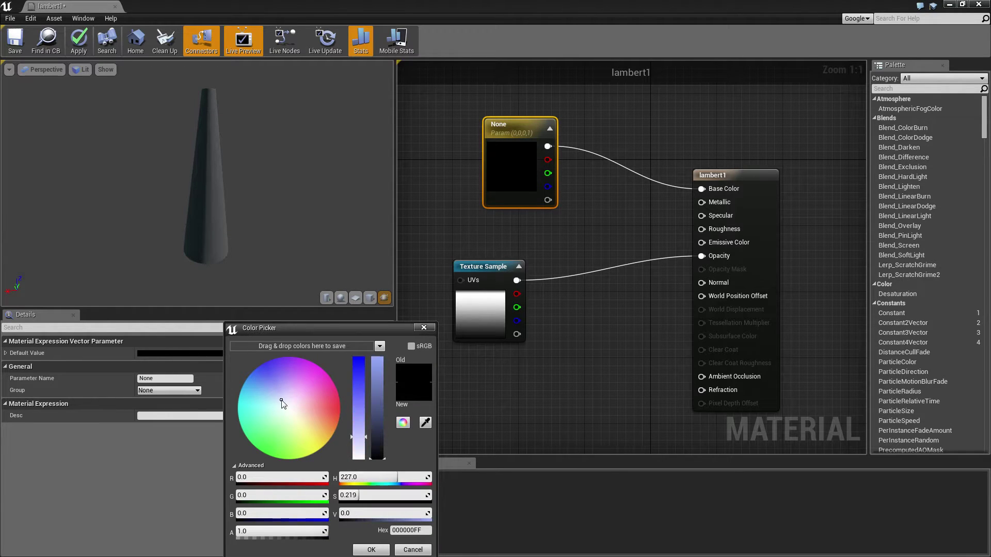
pyautogui.click(379, 366)
pyautogui.click(371, 550)
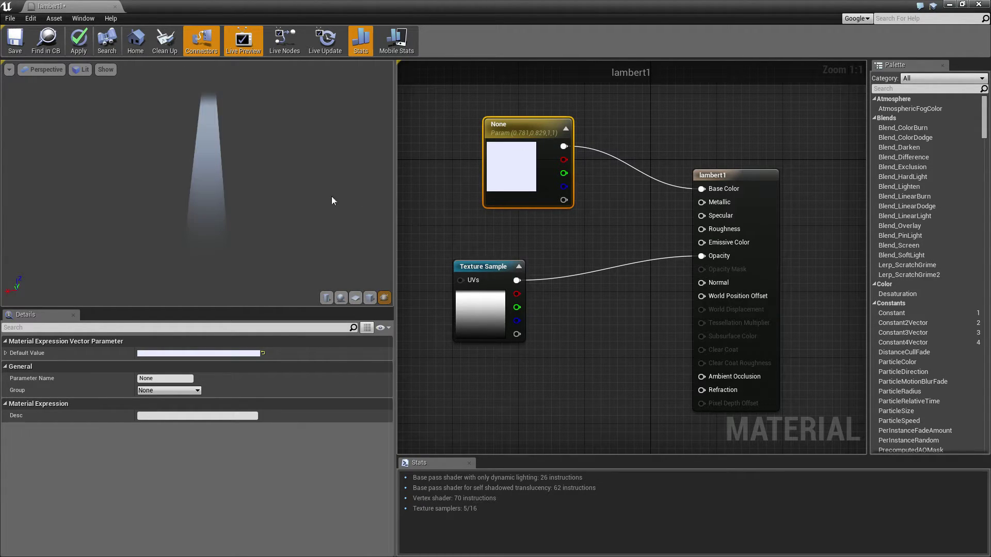
pyautogui.moveTo(326, 198); pyautogui.dragTo(147, 92)
pyautogui.click(79, 42)
# Add a Multiply node with the color parameter as input A and connect its output to Emissive Color
pyautogui.moveTo(515, 165); pyautogui.dragTo(459, 109)
pyautogui.moveTo(459, 185); pyautogui.dragTo(485, 198, button='right')
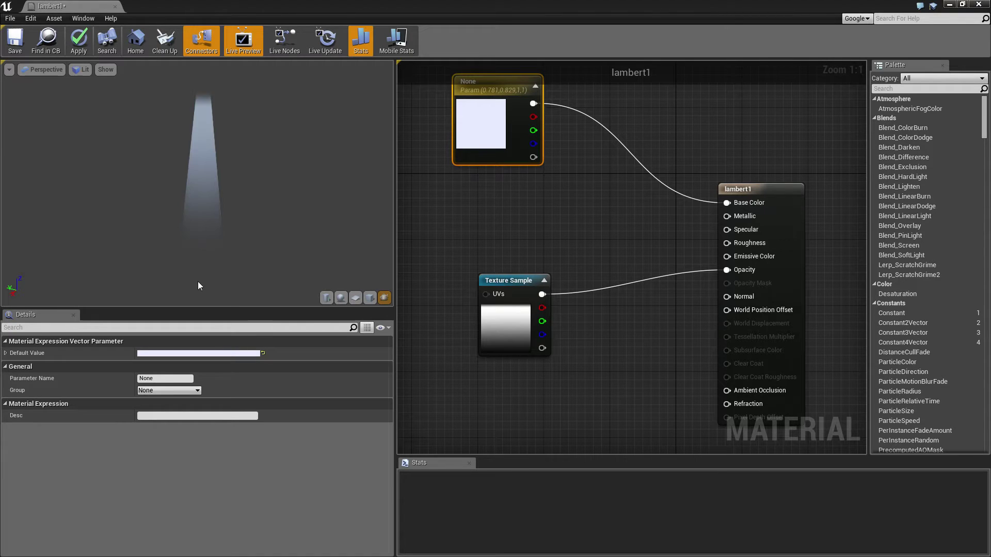
pyautogui.click(580, 174)
pyautogui.click(570, 195)
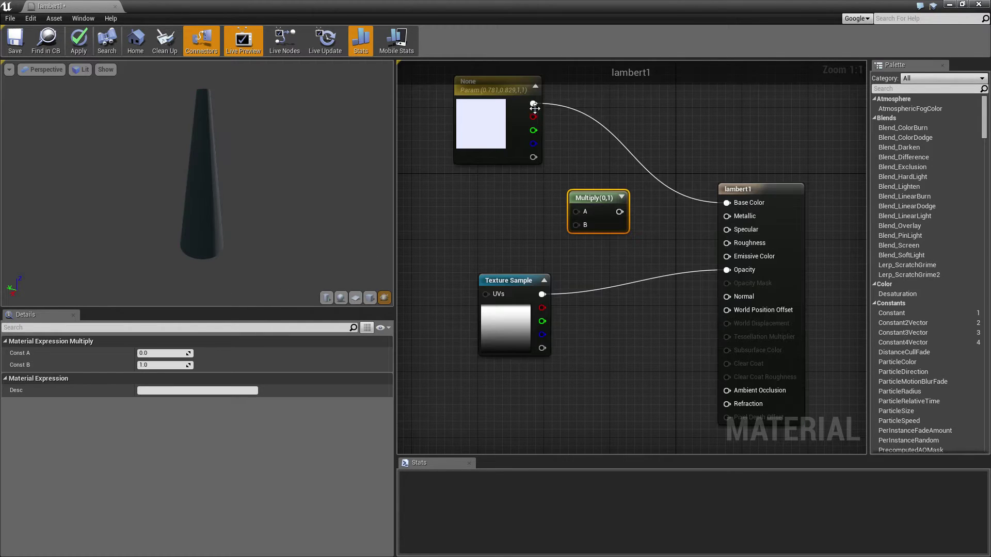
pyautogui.moveTo(534, 103); pyautogui.dragTo(721, 259)
pyautogui.moveTo(616, 212); pyautogui.dragTo(726, 256)
# Add a Constant node with the value 0.3 and connect it to the Multiply node's B input
pyautogui.click(521, 228)
pyautogui.moveTo(540, 244); pyautogui.dragTo(578, 225)
pyautogui.click(160, 354)
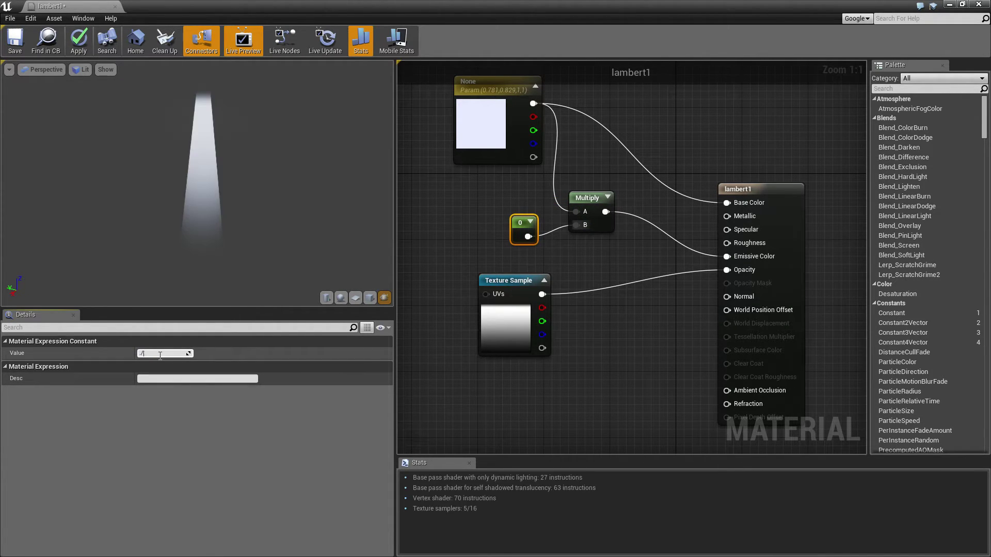
pyautogui.write('0.3')
pyautogui.press('Return')
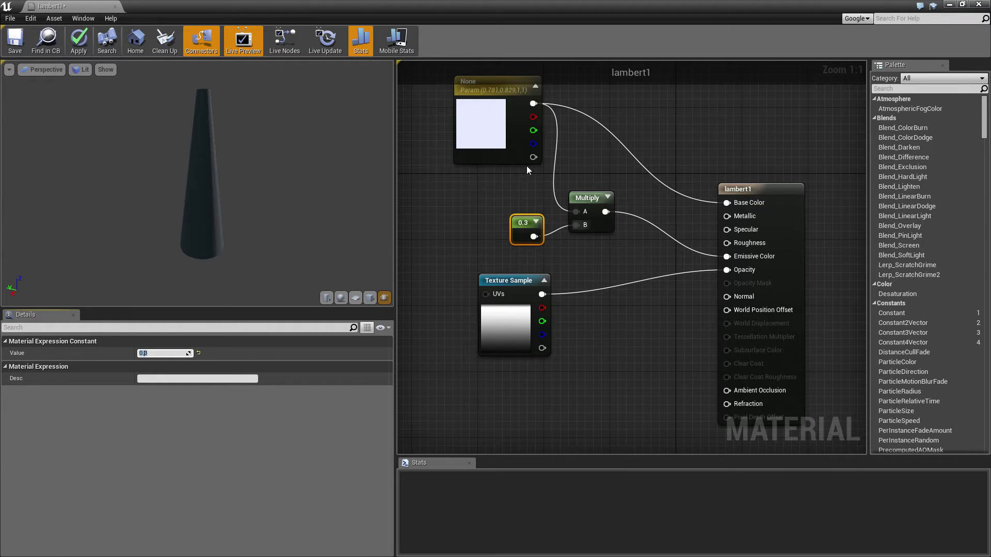
# Convert the 0.3 constant to a parameter named Emmisive and place it further from the Multiply node
pyautogui.rightClick(524, 222)
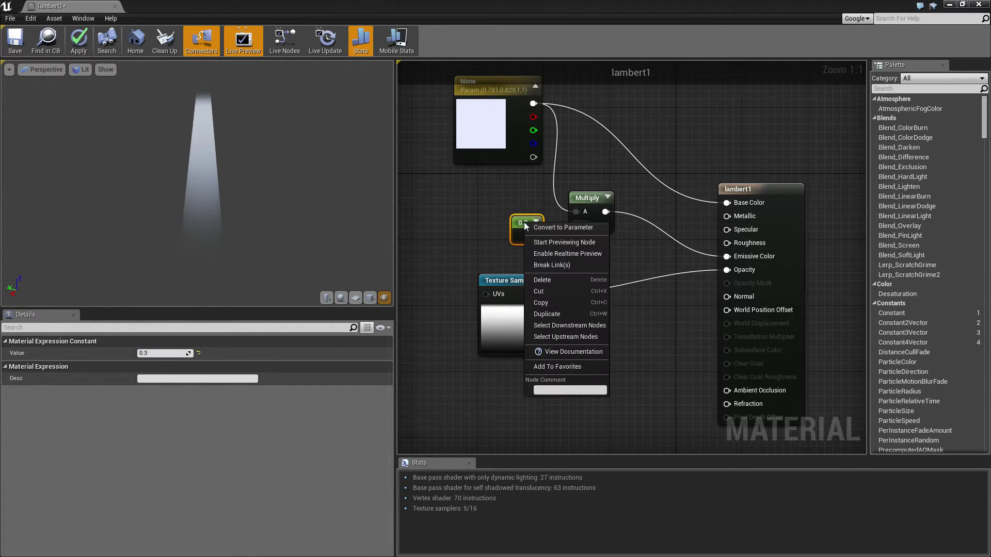
pyautogui.click(556, 228)
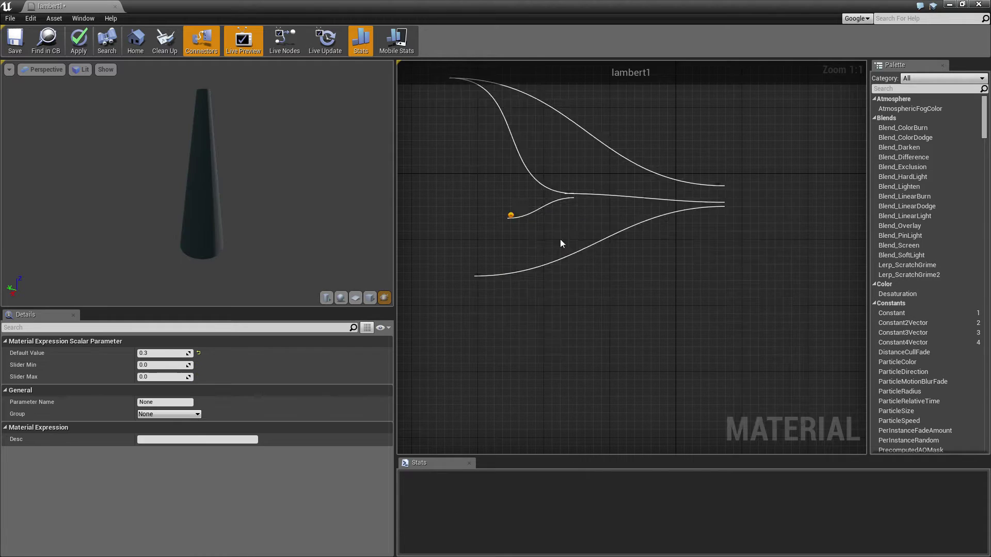
pyautogui.moveTo(542, 236); pyautogui.dragTo(472, 230)
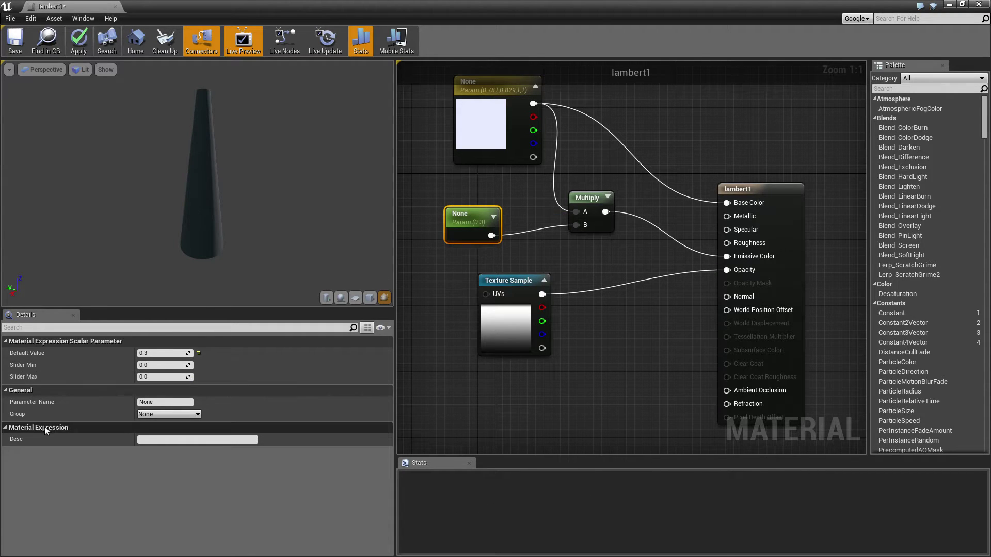
pyautogui.click(159, 403)
pyautogui.write('Emmisive')
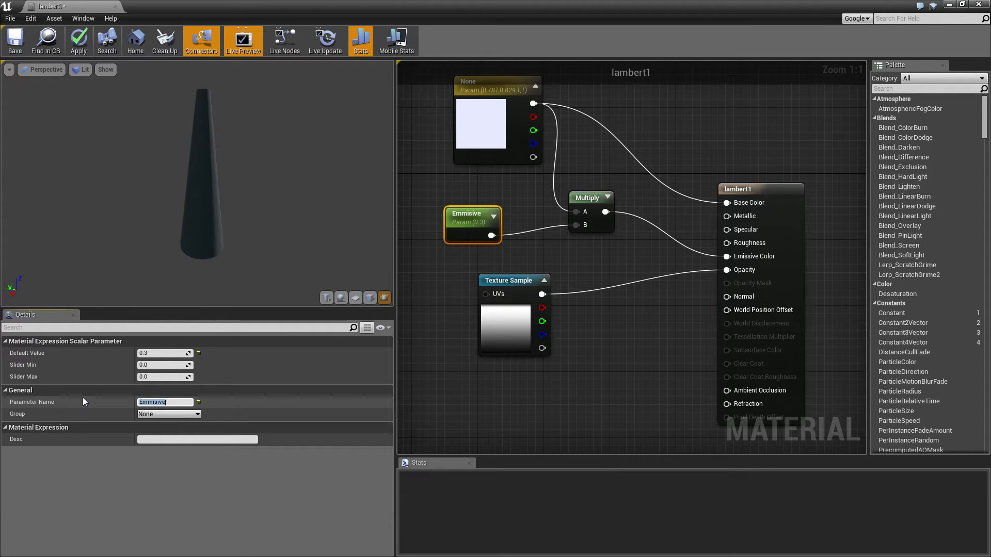
pyautogui.press('Return')
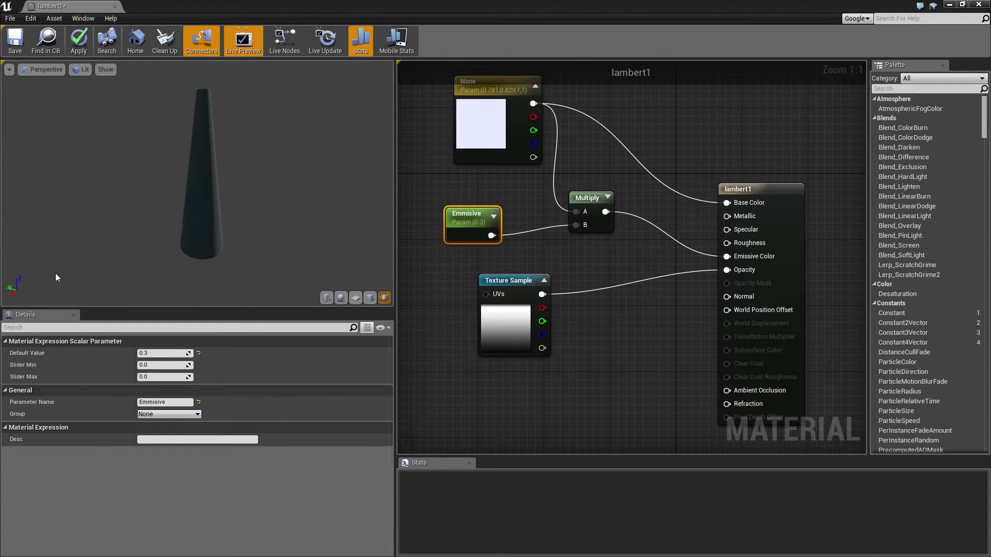
# Move the Texture Sample node further from the material node, apply the material changes and return to the level
pyautogui.moveTo(504, 352); pyautogui.dragTo(429, 392)
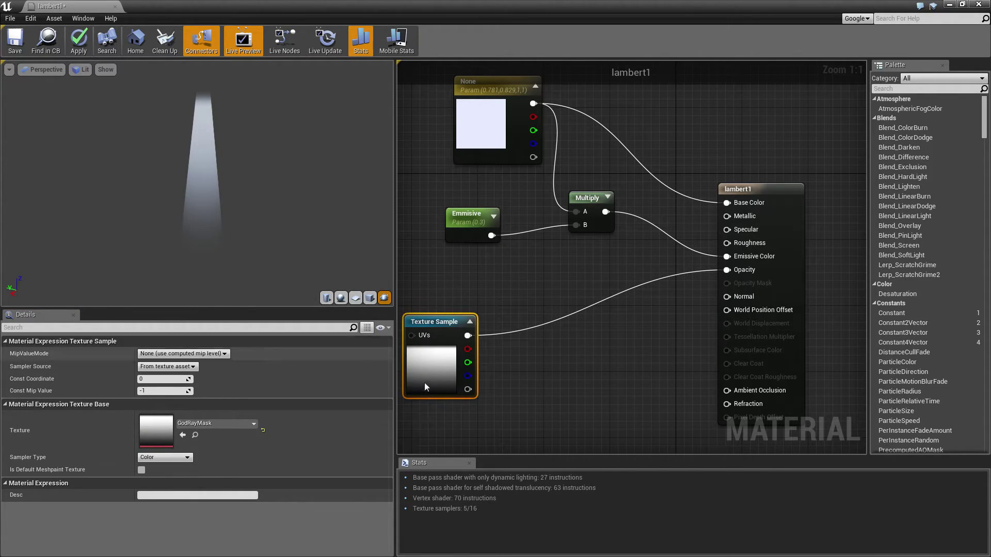
pyautogui.moveTo(437, 356); pyautogui.dragTo(446, 373)
pyautogui.moveTo(558, 326); pyautogui.dragTo(616, 306, button='right')
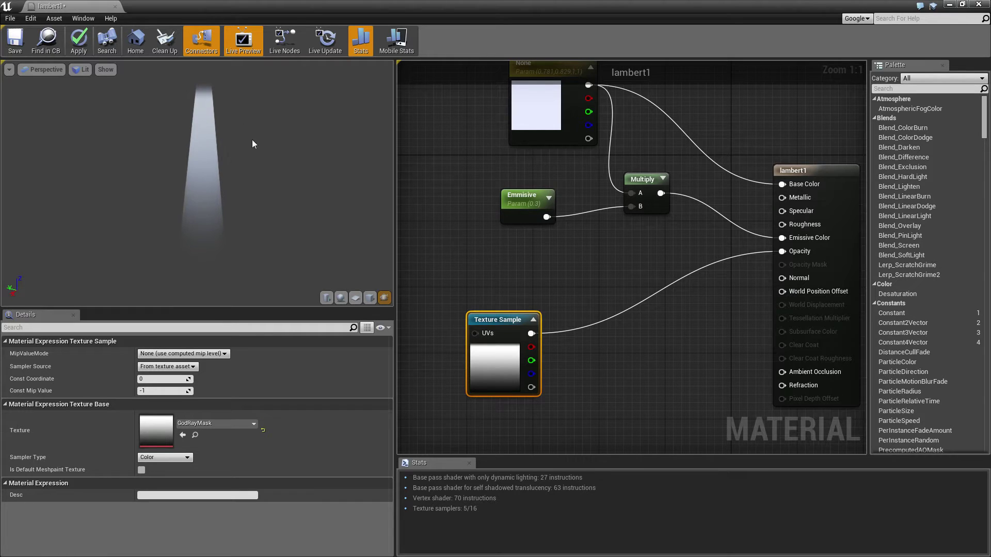
pyautogui.click(82, 40)
pyautogui.moveTo(239, 5); pyautogui.dragTo(363, 23)
pyautogui.doubleClick(730, 28)
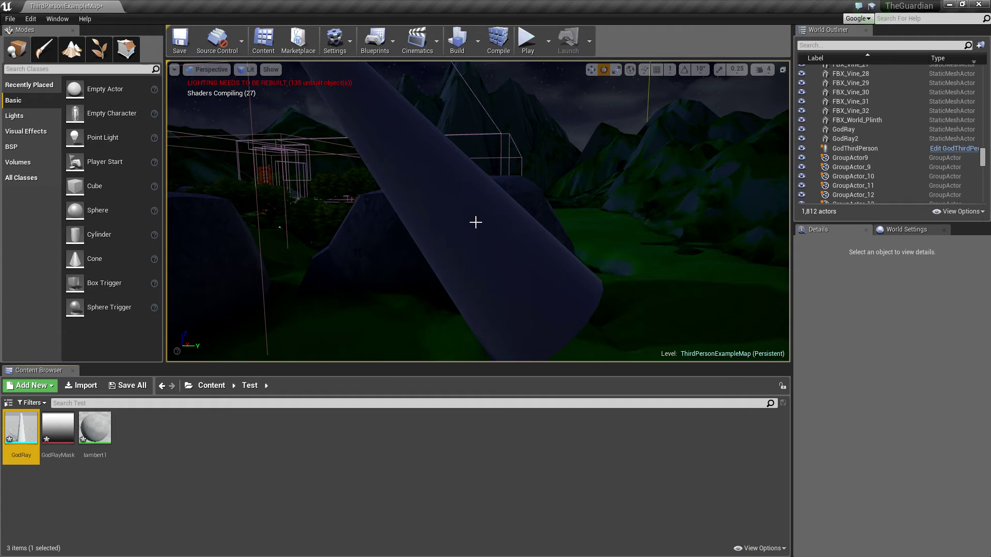
# Examine the god ray cone in the level from several angles and distances
pyautogui.moveTo(476, 223); pyautogui.dragTo(465, 194, button='right')
pyautogui.moveTo(420, 216); pyautogui.dragTo(462, 217, button='right')
pyautogui.moveTo(463, 127); pyautogui.dragTo(421, 127, button='right')
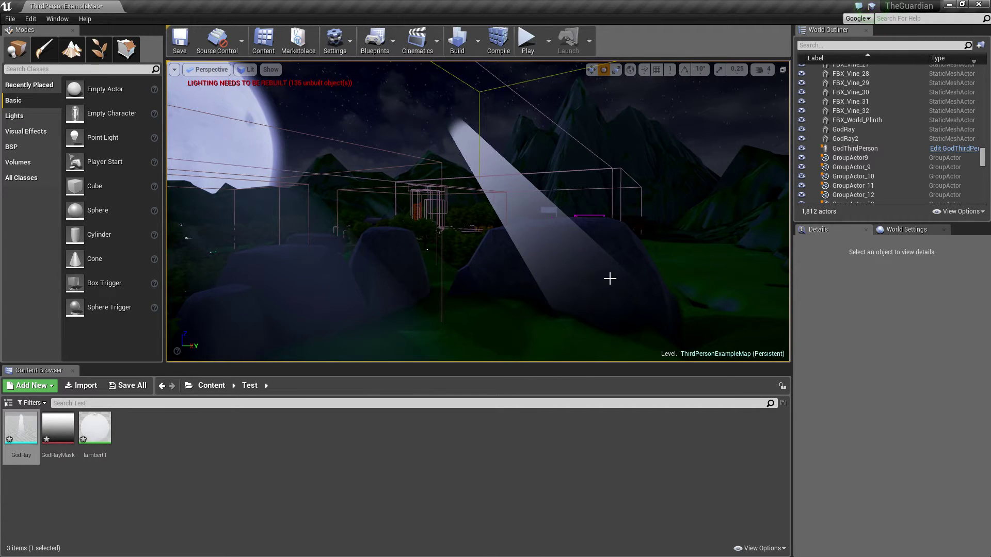
pyautogui.moveTo(611, 281); pyautogui.dragTo(662, 256, button='right')
pyautogui.press('w')
pyautogui.press('w')
pyautogui.moveTo(442, 170); pyautogui.dragTo(480, 216, button='right')
pyautogui.press('s')
pyautogui.moveTo(542, 217); pyautogui.dragTo(537, 222)
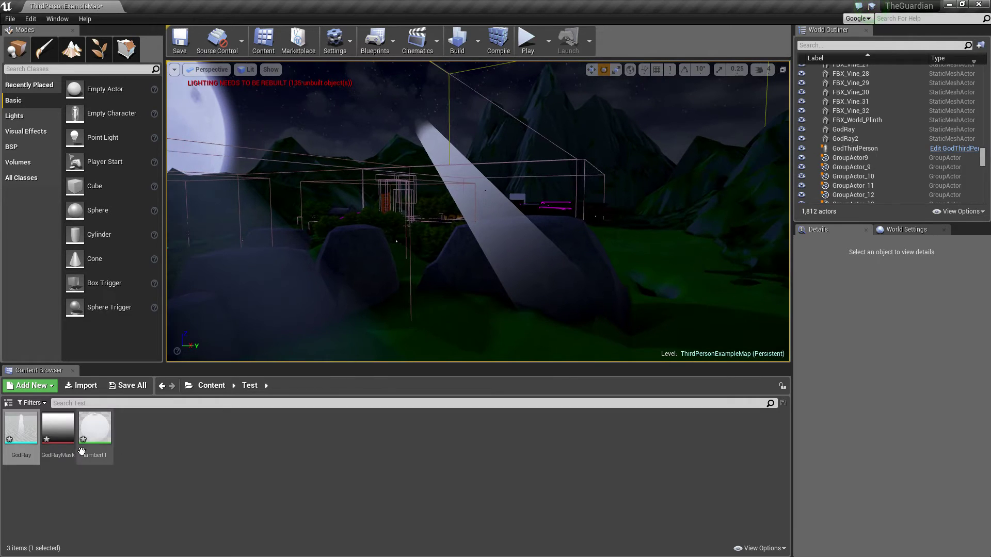
# Reopen the lambert1 material and add a Fresnel node in the free space beside the Texture Sample
pyautogui.doubleClick(95, 427)
pyautogui.moveTo(481, 249); pyautogui.dragTo(550, 205, button='right')
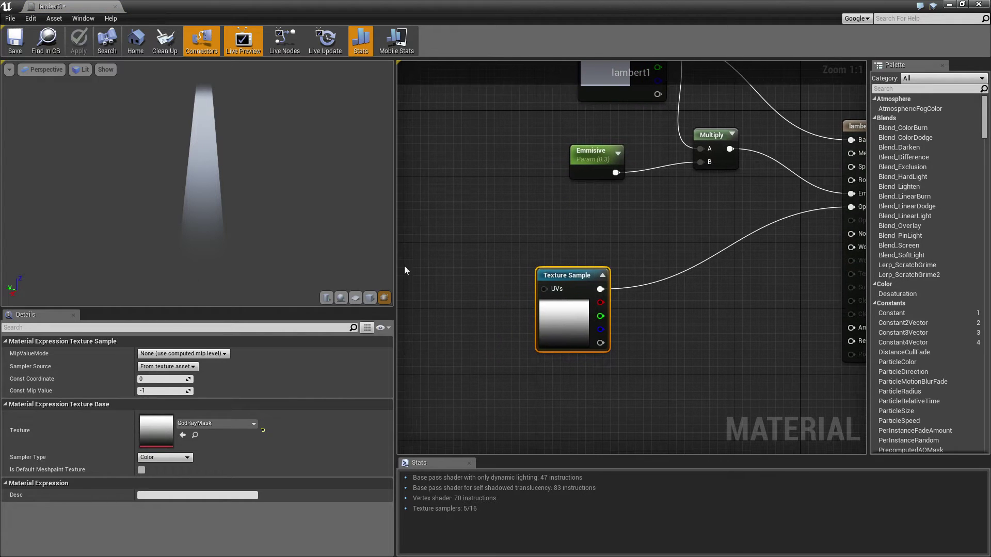
pyautogui.click(878, 88)
pyautogui.write('fres')
pyautogui.click(898, 108)
pyautogui.moveTo(454, 213); pyautogui.dragTo(445, 230)
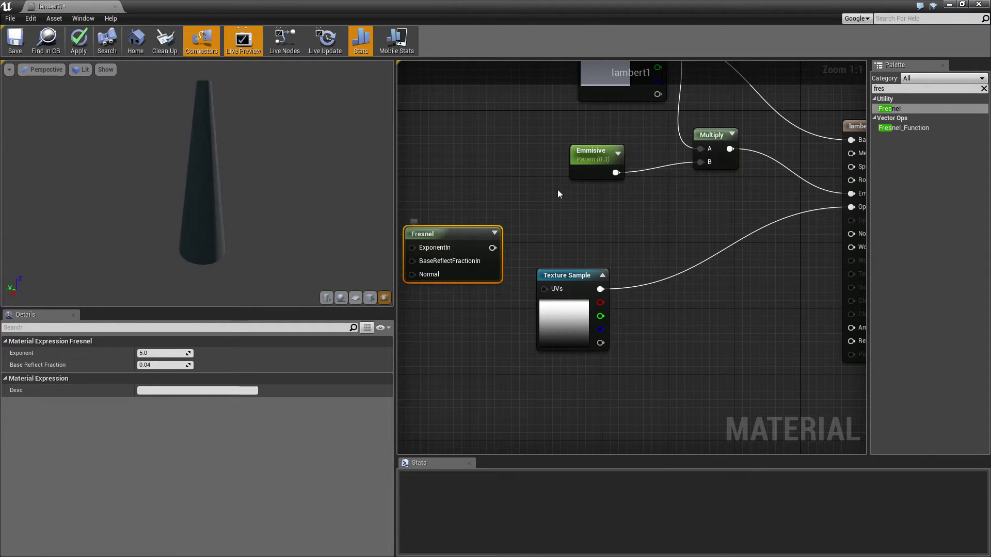
pyautogui.moveTo(466, 242); pyautogui.dragTo(545, 230, button='right')
pyautogui.moveTo(546, 230); pyautogui.dragTo(529, 231)
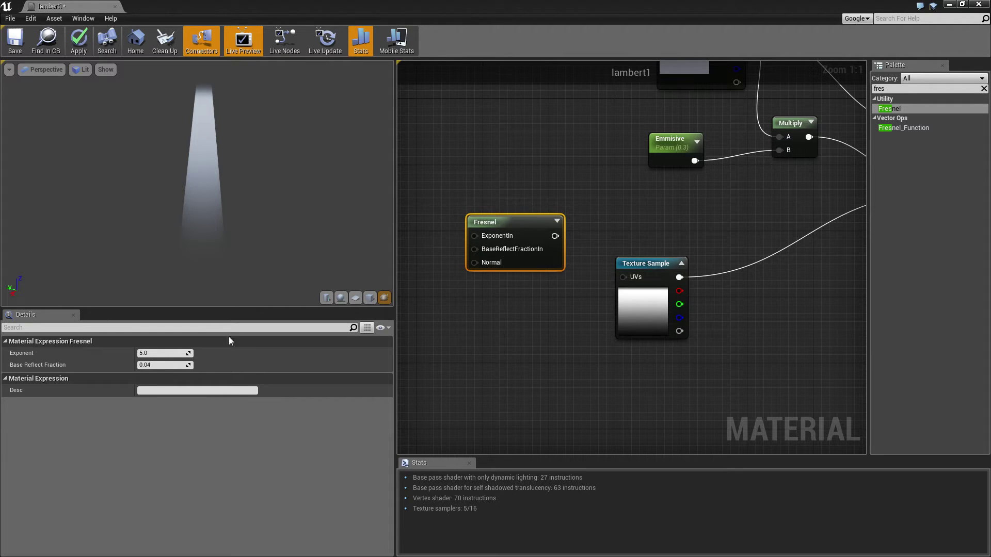
# Set the Fresnel node's exponent to 0.5 and base reflect fraction to 0.2, and shift it aside
pyautogui.press('Return')
pyautogui.click(158, 365)
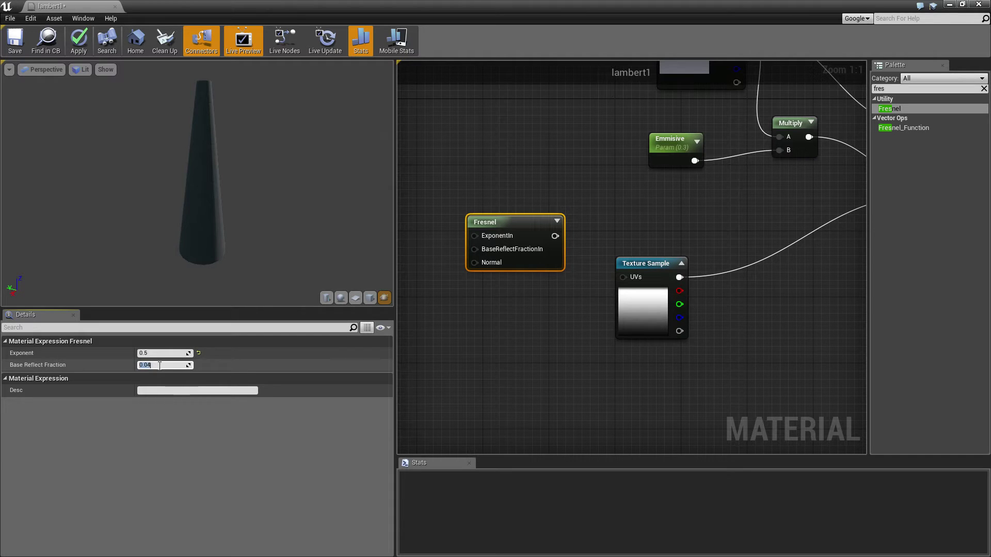
pyautogui.write('0.2')
pyautogui.press('Return')
pyautogui.moveTo(548, 222); pyautogui.dragTo(498, 214)
# Add a Lerp node and connect the Fresnel output to its Alpha input
pyautogui.moveTo(610, 199); pyautogui.dragTo(578, 206, button='right')
pyautogui.press('l')
pyautogui.click(558, 194)
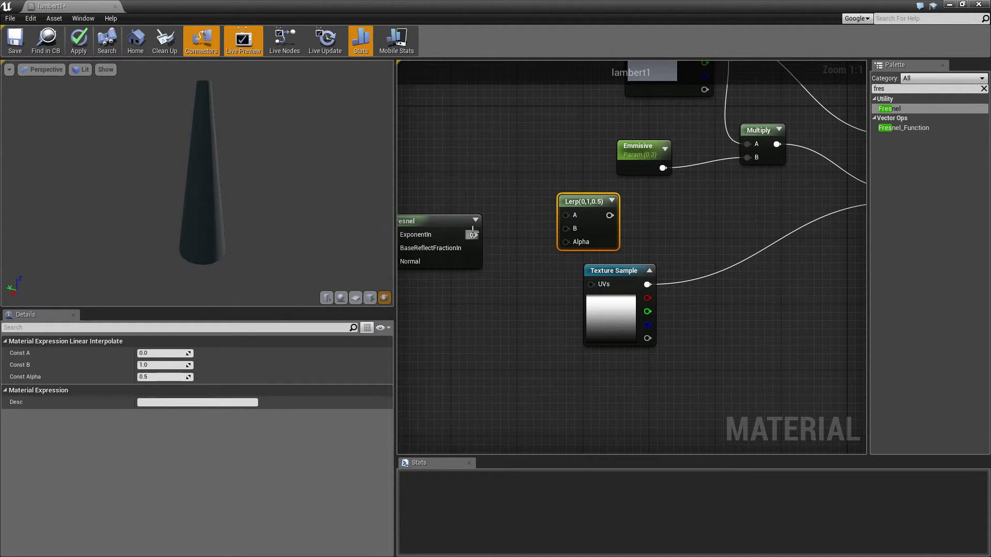
pyautogui.moveTo(473, 235); pyautogui.dragTo(567, 242)
pyautogui.moveTo(575, 206); pyautogui.dragTo(574, 193)
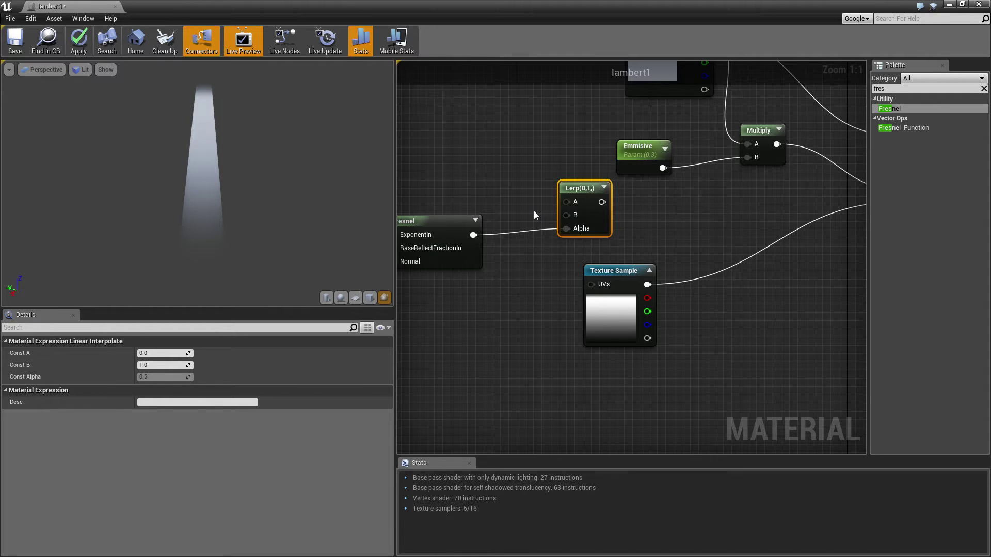
pyautogui.moveTo(571, 192); pyautogui.dragTo(551, 197)
# Add a Constant node with the value 2 above the Fresnel node and connect it to the Lerp's A input
pyautogui.moveTo(485, 151); pyautogui.dragTo(552, 168, button='right')
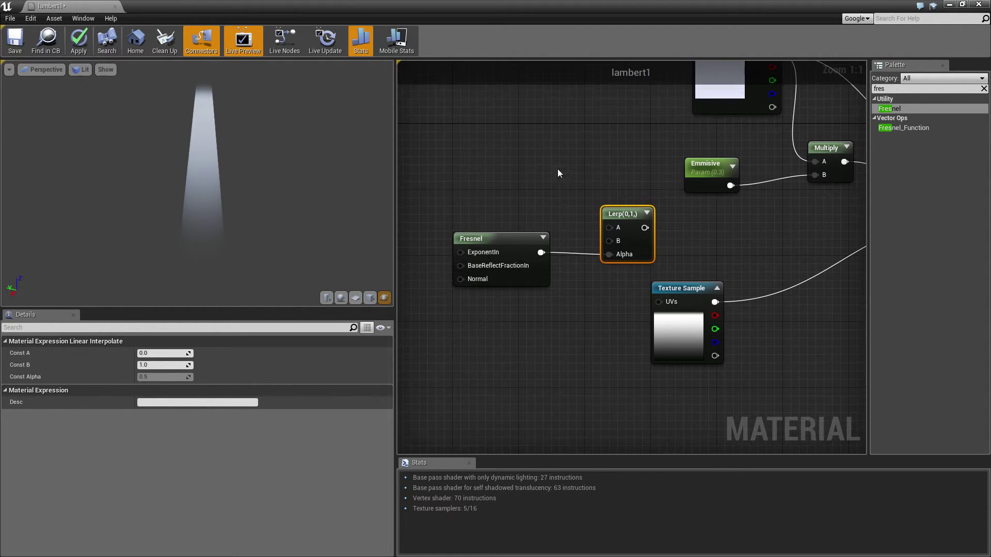
pyautogui.click(526, 165)
pyautogui.moveTo(544, 186); pyautogui.dragTo(609, 227)
pyautogui.moveTo(528, 172); pyautogui.dragTo(512, 155)
pyautogui.click(161, 354)
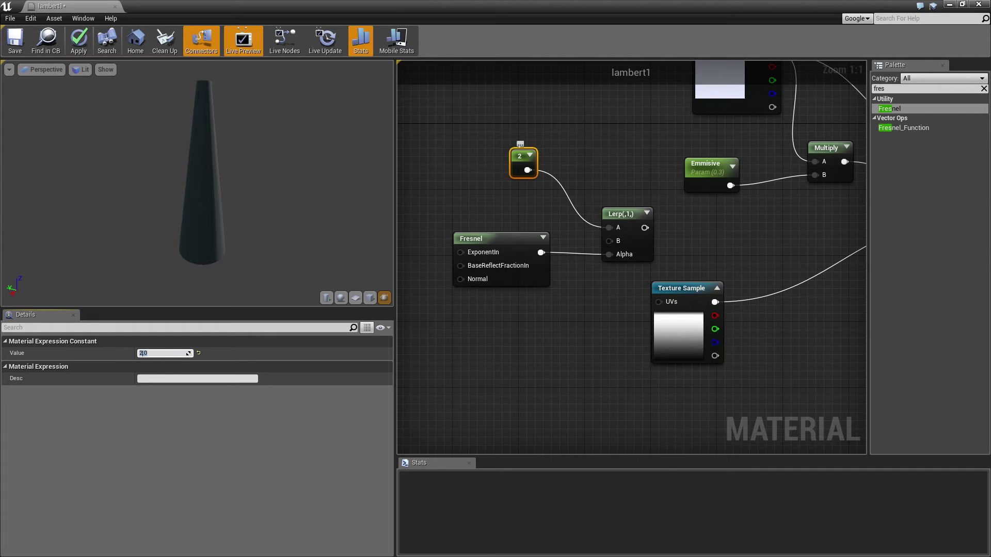
pyautogui.press('Return')
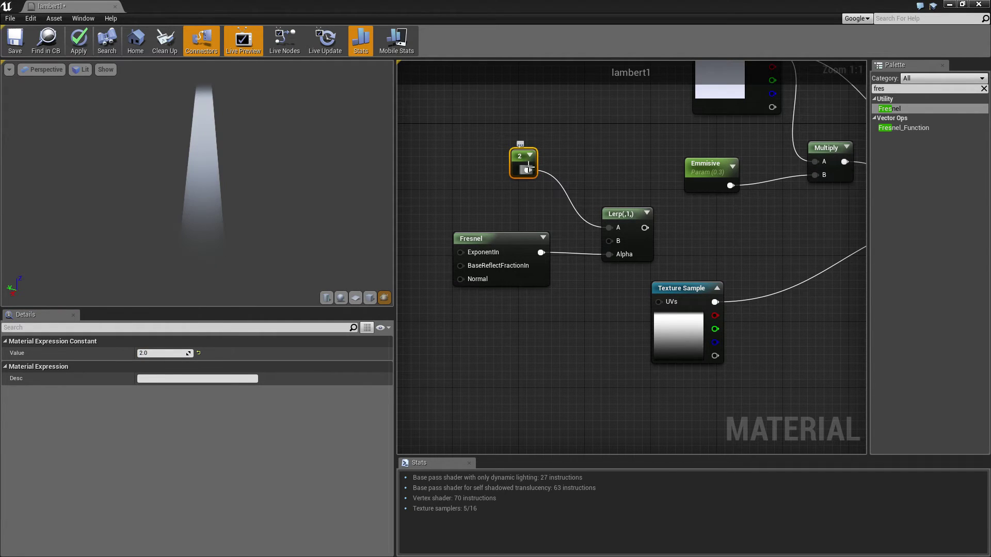
pyautogui.moveTo(528, 163); pyautogui.dragTo(521, 122)
# Add a second Constant node with the value -0.1 and connect it to the Lerp's B input
pyautogui.click(504, 162)
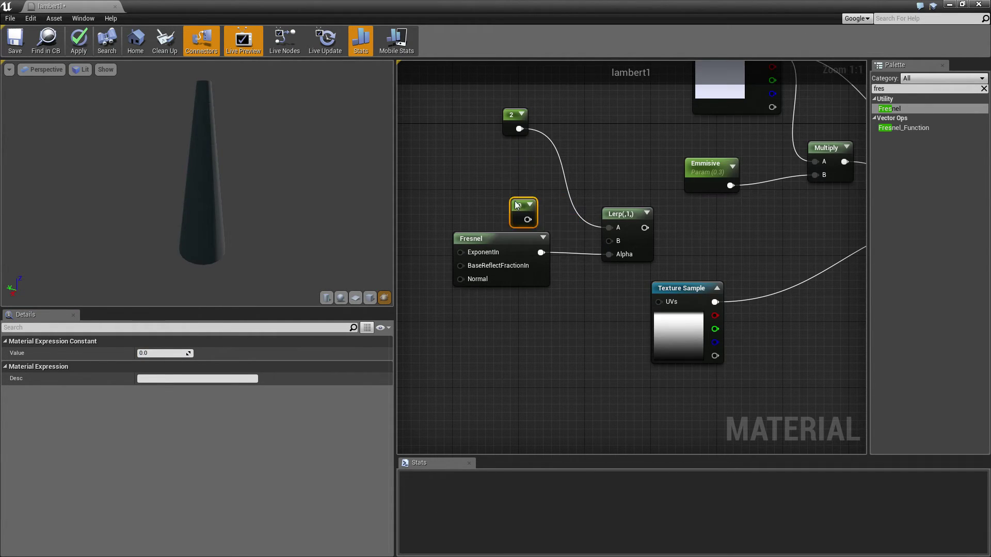
pyautogui.moveTo(527, 206); pyautogui.dragTo(610, 241)
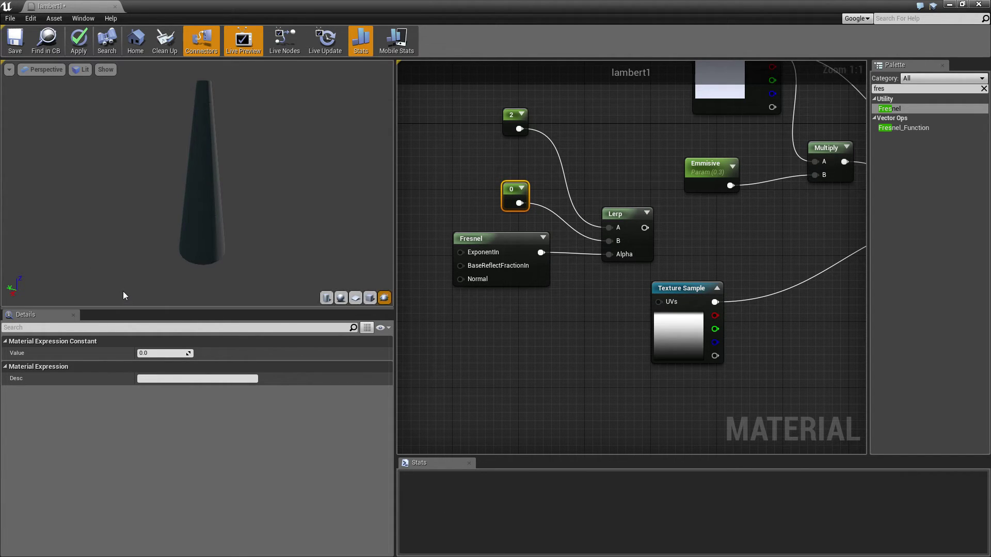
pyautogui.click(163, 351)
pyautogui.write('-')
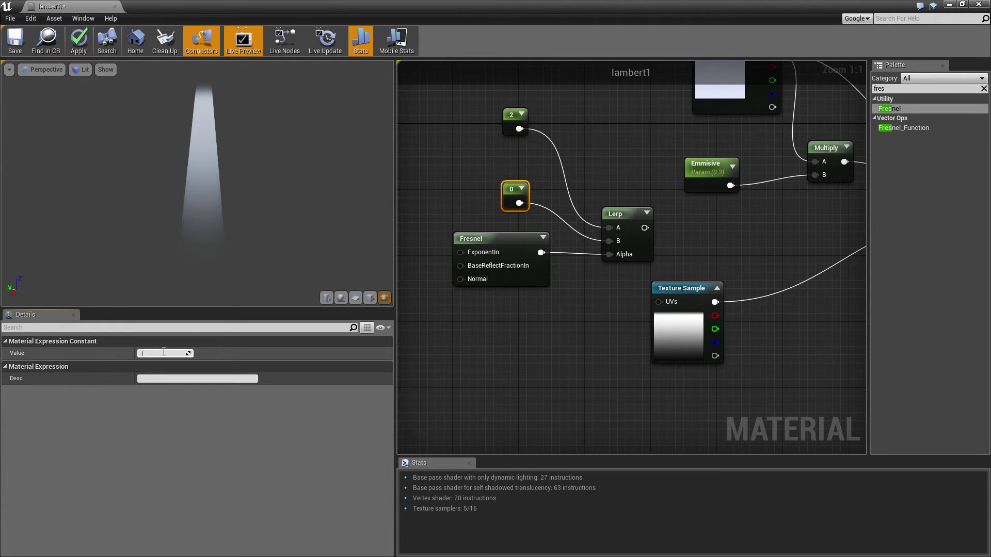
pyautogui.write('0.1')
pyautogui.press('Return')
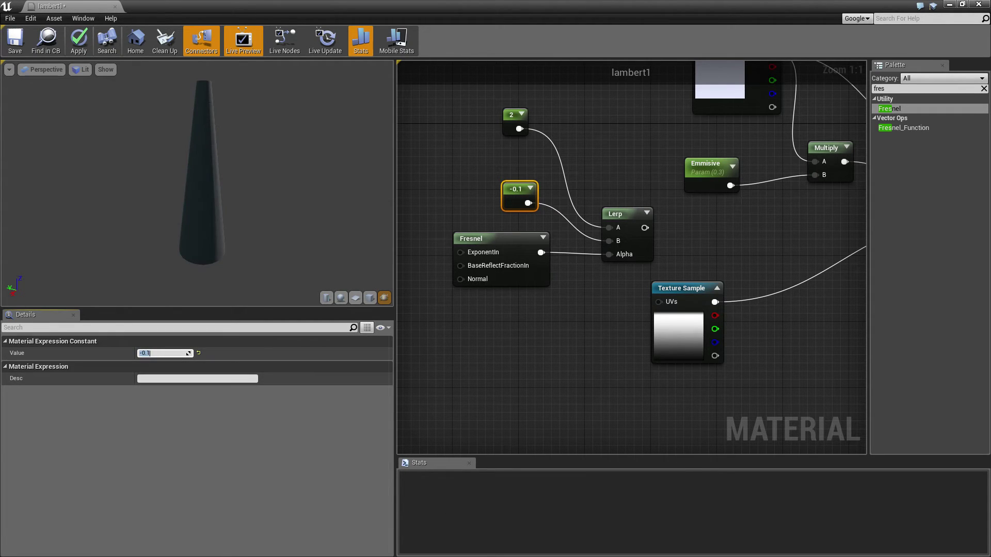
# Add a Multiply node with the Lerp output as input A and the Texture Sample as input B
pyautogui.moveTo(736, 208); pyautogui.dragTo(591, 209, button='right')
pyautogui.click(594, 247)
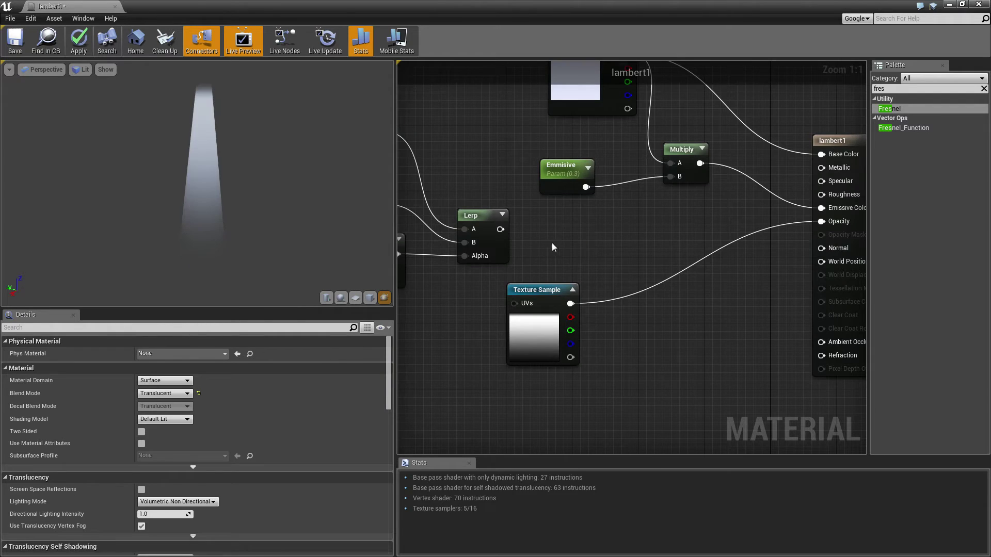
pyautogui.press('m')
pyautogui.click(583, 246)
pyautogui.moveTo(500, 229); pyautogui.dragTo(588, 267)
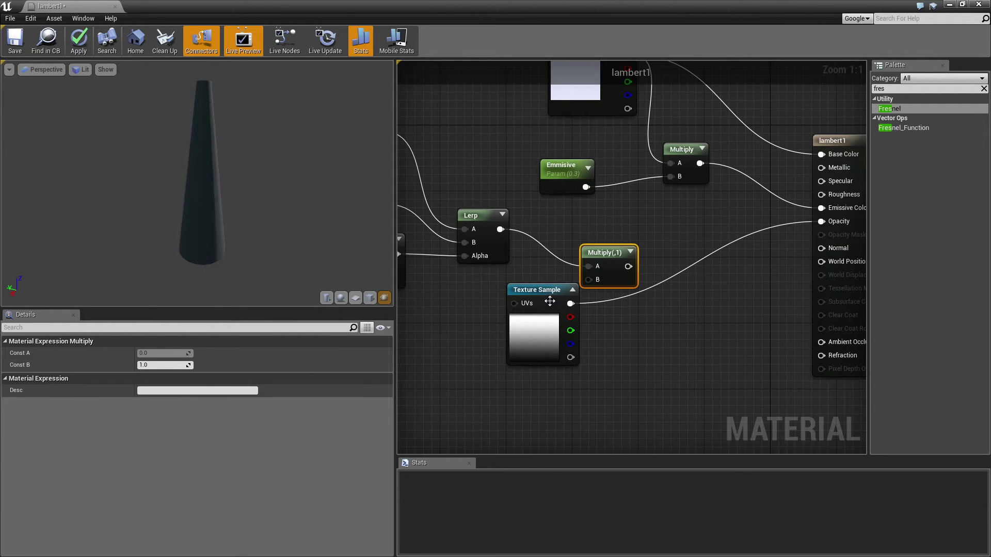
pyautogui.click(550, 294)
pyautogui.moveTo(549, 295); pyautogui.dragTo(588, 279)
# Convert the constant 2 feeding the Lerp's A input to a parameter named TransparencyStrengh
pyautogui.moveTo(517, 193); pyautogui.dragTo(608, 194, button='right')
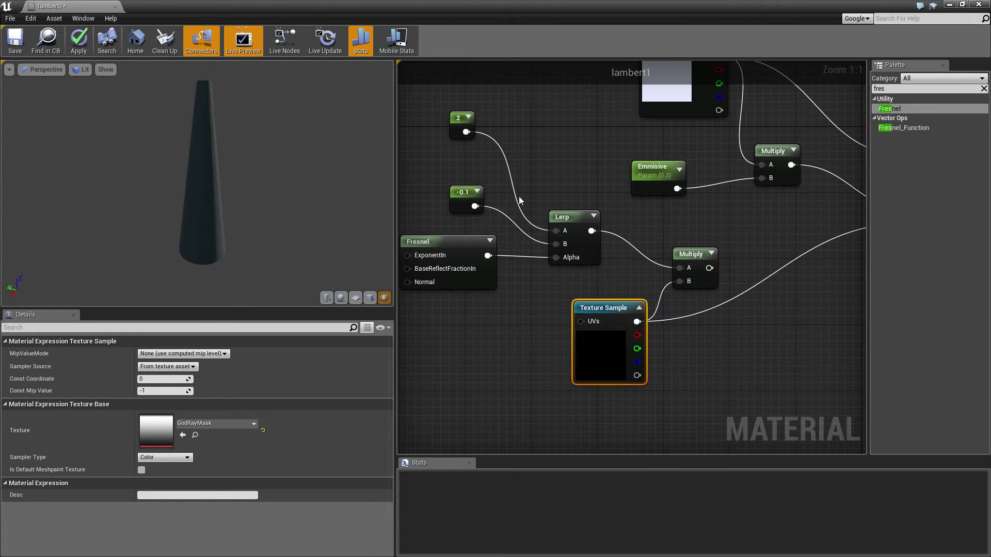
pyautogui.rightClick(453, 117)
pyautogui.click(466, 127)
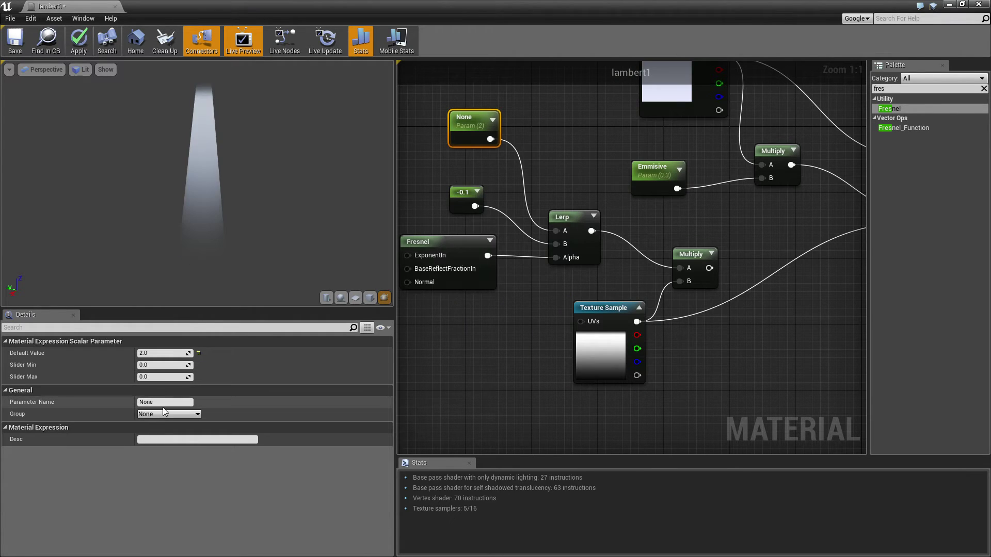
pyautogui.click(167, 403)
pyautogui.write('Trans')
pyautogui.write('arencyStrengh')
pyautogui.press('Return')
pyautogui.rightClick(459, 196)
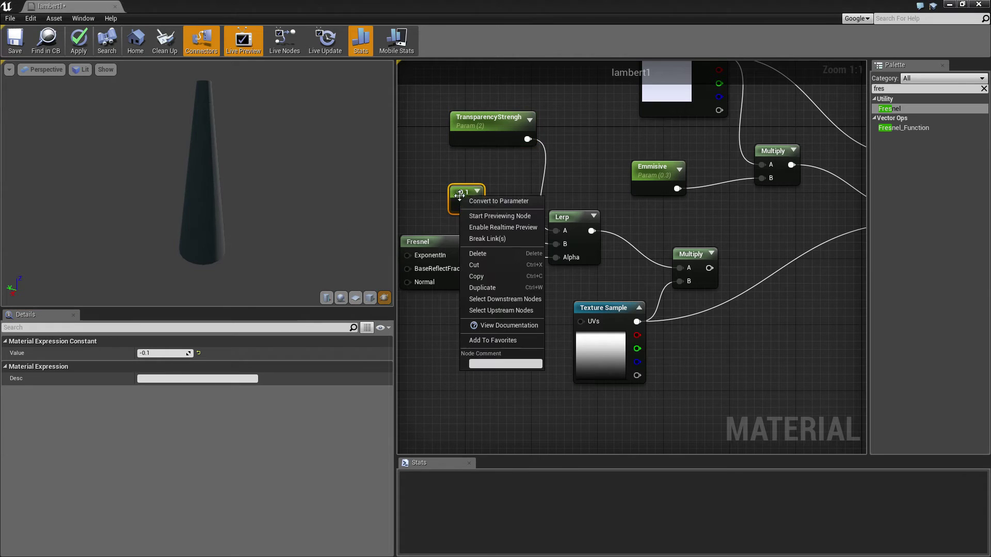
pyautogui.click(482, 214)
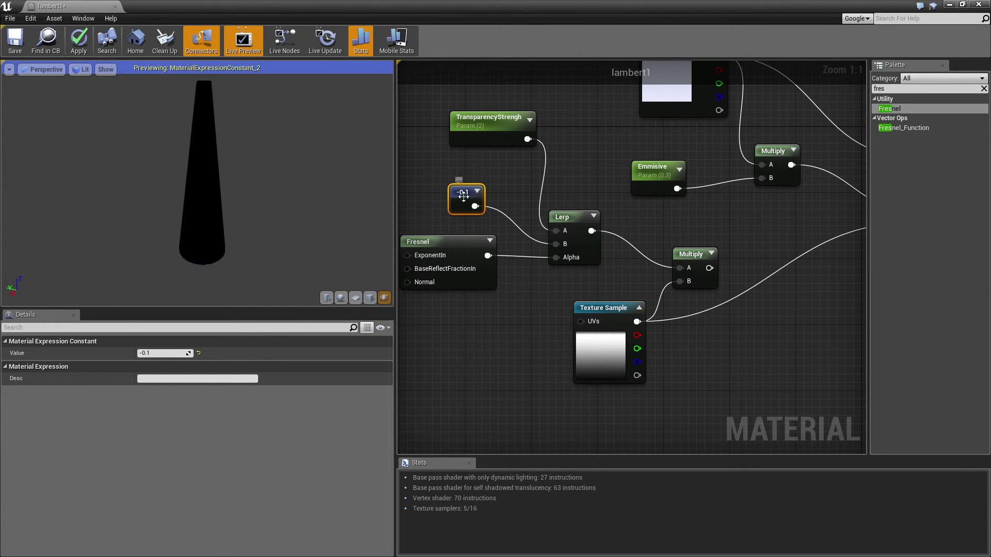
pyautogui.rightClick(461, 195)
pyautogui.click(489, 217)
# Convert the -0.1 constant feeding the Lerp's B input to a parameter named Outline
pyautogui.rightClick(461, 199)
pyautogui.click(478, 206)
pyautogui.rightClick(467, 199)
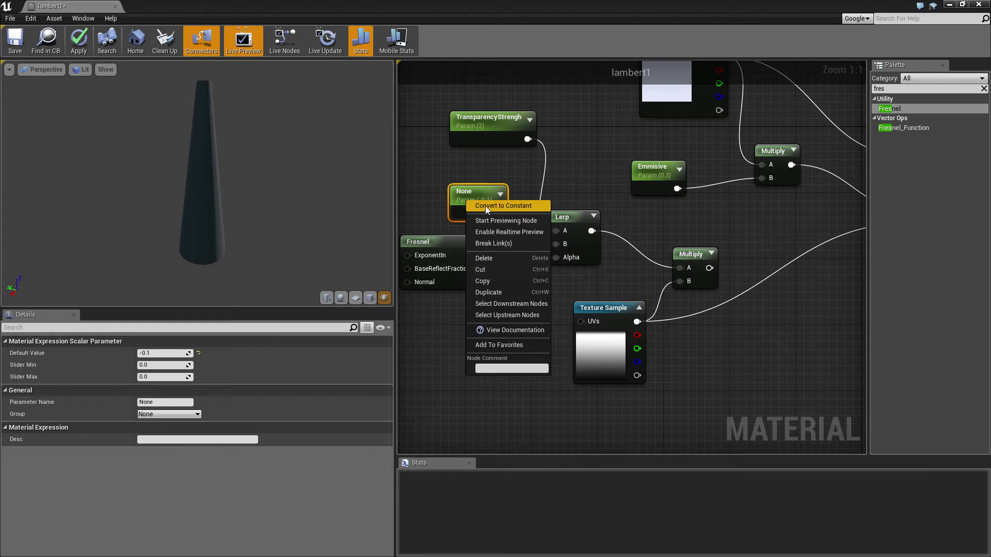
pyautogui.click(164, 402)
pyautogui.write('Outline')
pyautogui.press('Return')
# Connect the new Multiply node's output to the material's Opacity input and check the preview mesh
pyautogui.moveTo(602, 254); pyautogui.dragTo(503, 266, button='right')
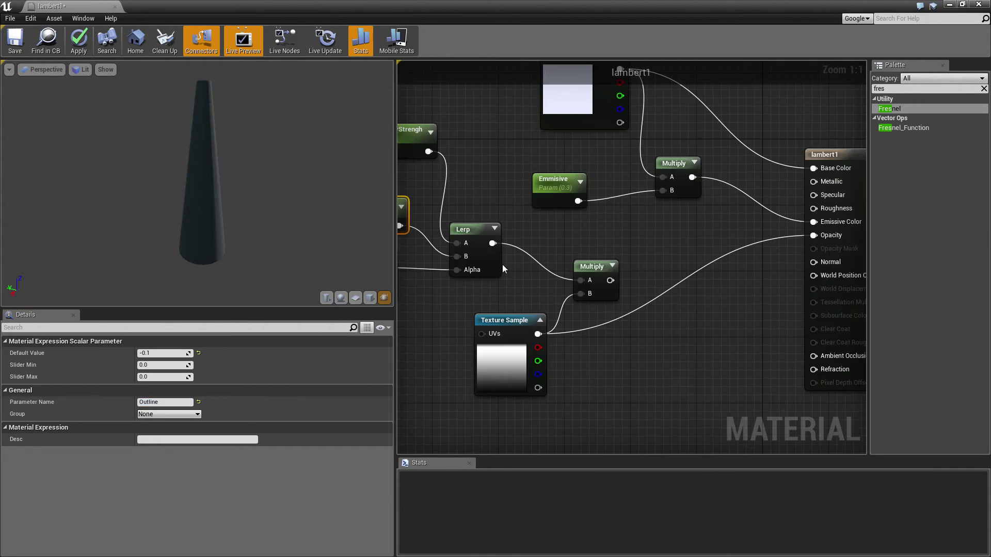
pyautogui.moveTo(610, 280); pyautogui.dragTo(733, 237)
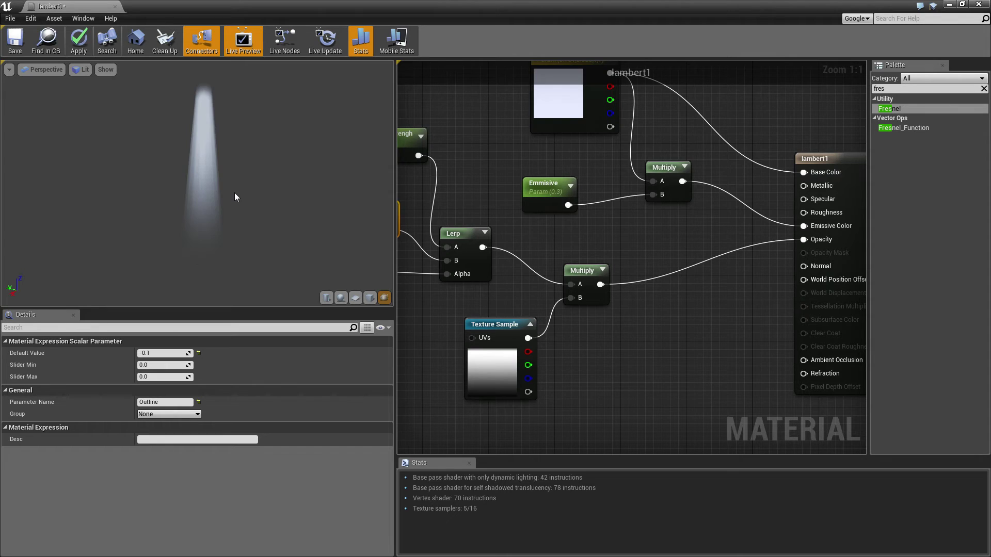
pyautogui.moveTo(206, 181); pyautogui.dragTo(238, 171)
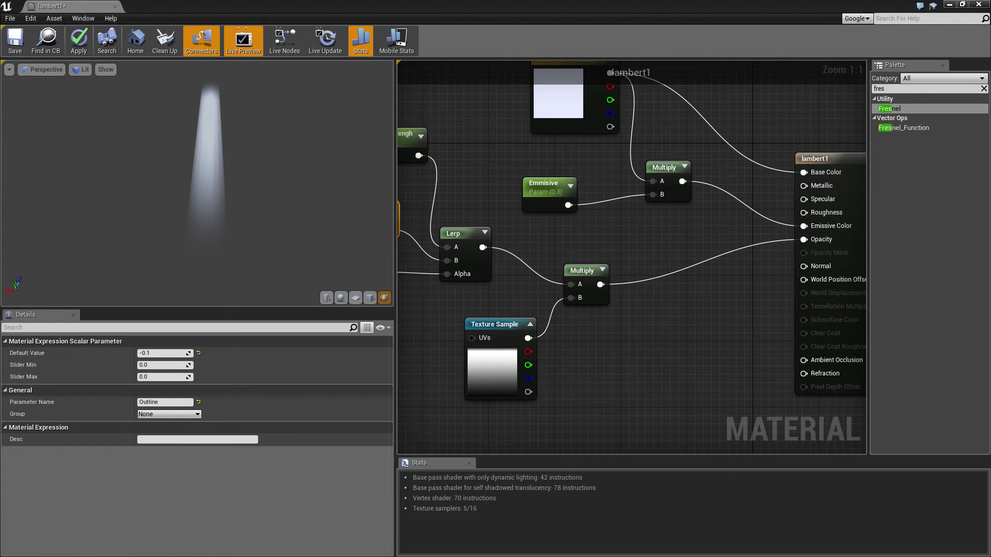
# Apply the material changes, close the material and view the god ray in the level
pyautogui.click(78, 42)
pyautogui.click(115, 7)
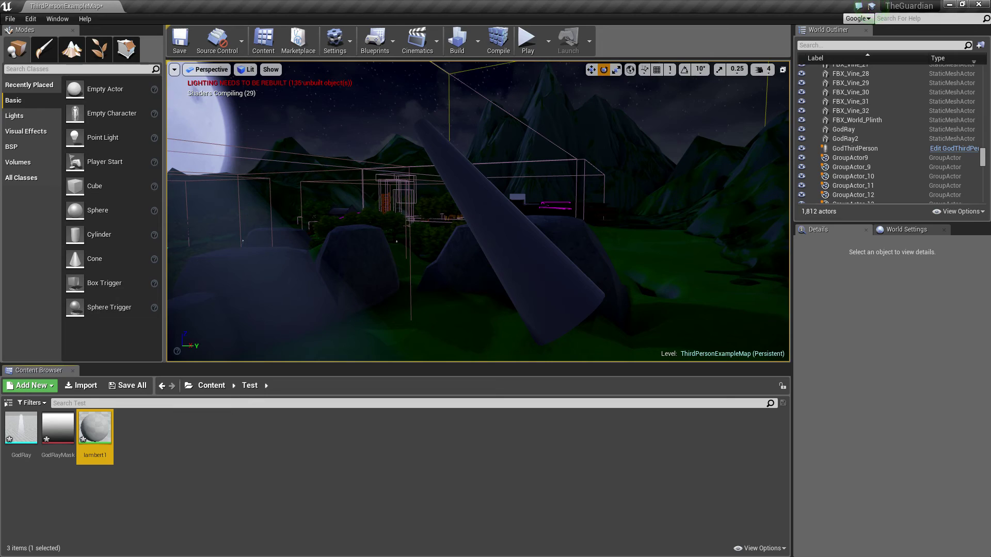
pyautogui.moveTo(478, 211); pyautogui.dragTo(505, 196, button='right')
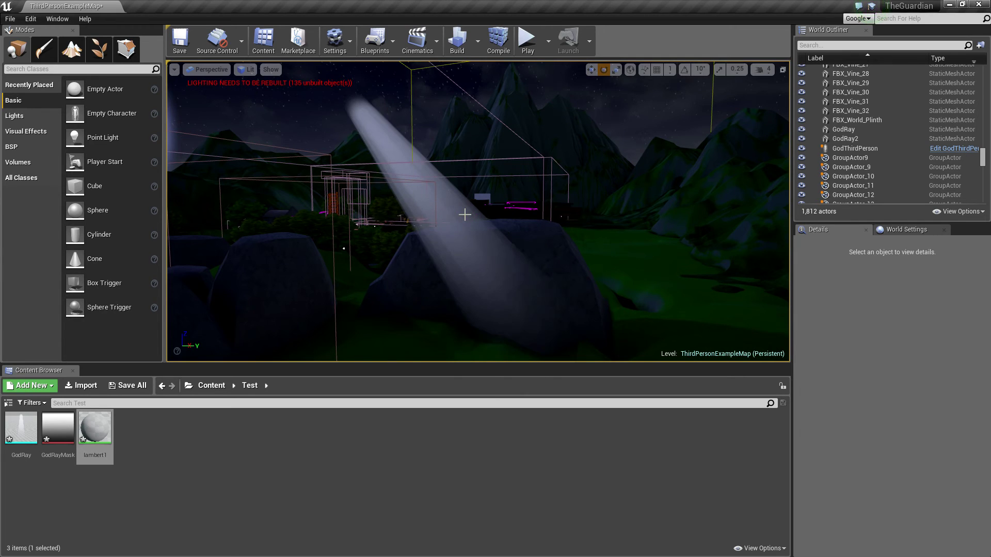
# Apply the lambert1 material to the conegodraytest9 mesh in the level and compare it with the GodRay2 beam
pyautogui.moveTo(464, 214)
pyautogui.mouseDown(button='right')
pyautogui.moveTo(362, 196)
pyautogui.moveTo(428, 206)
pyautogui.moveTo(465, 199)
pyautogui.mouseUp(button='right')
pyautogui.press('d')
pyautogui.moveTo(481, 255); pyautogui.dragTo(323, 297, button='right')
pyautogui.click(509, 219)
pyautogui.moveTo(95, 428); pyautogui.dragTo(392, 170)
pyautogui.moveTo(387, 155); pyautogui.dragTo(370, 173, button='right')
pyautogui.press('w')
pyautogui.moveTo(304, 220); pyautogui.dragTo(455, 182)
pyautogui.press('Escape')
pyautogui.moveTo(460, 178); pyautogui.dragTo(557, 157, button='right')
pyautogui.click(460, 228)
pyautogui.click(413, 267)
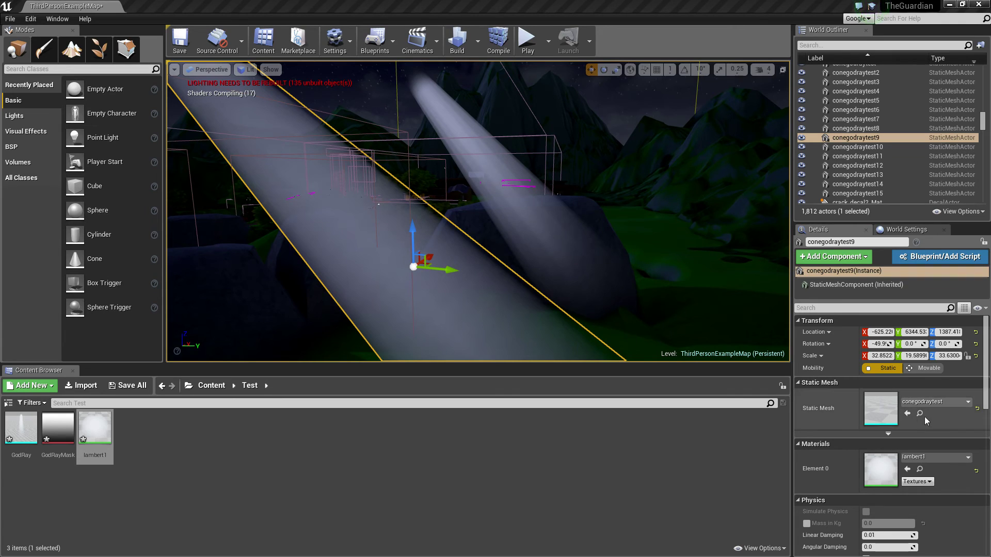
# Create the material instance lambert1_Inst from lambert1, assign it to the conegodraytest9 mesh and open the instance
pyautogui.rightClick(91, 428)
pyautogui.click(138, 346)
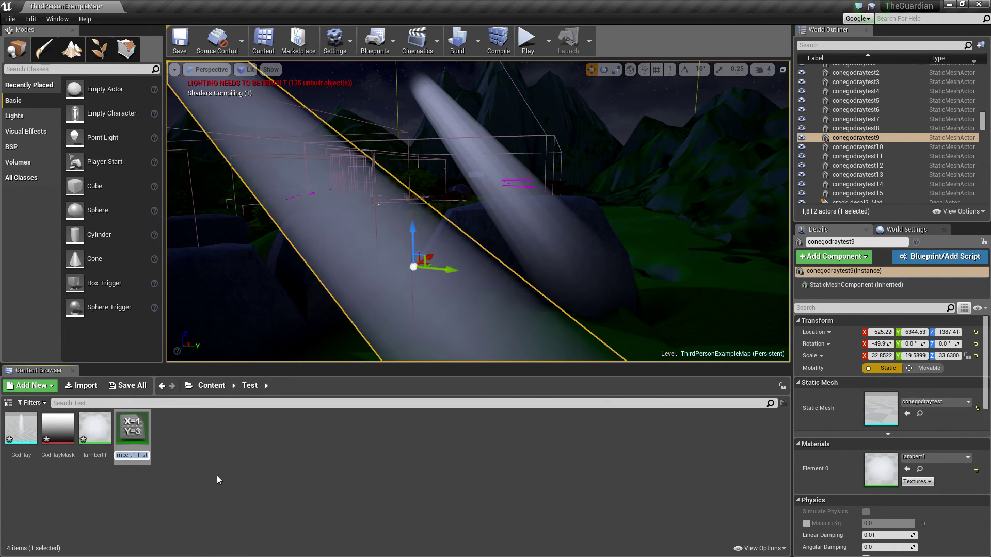
pyautogui.moveTo(133, 446); pyautogui.dragTo(289, 242)
pyautogui.doubleClick(138, 430)
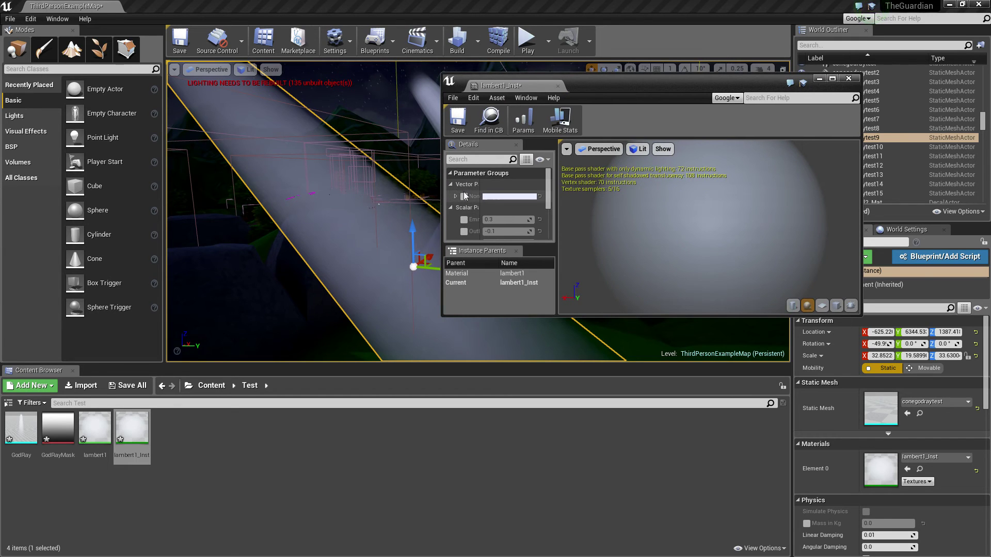
# Override the instance's colour parameter with a light blue, hex 9AACFFFF
pyautogui.click(464, 196)
pyautogui.click(509, 197)
pyautogui.click(544, 272)
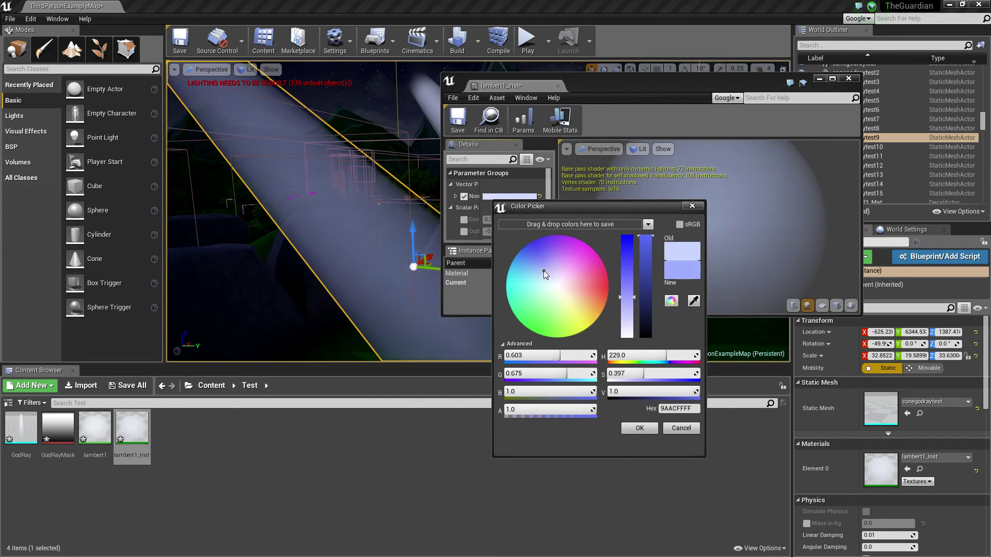
pyautogui.click(639, 427)
# Override the instance's emissive strength with about 0.13, and override and adjust the Outline value while checking the beam's edges
pyautogui.click(464, 219)
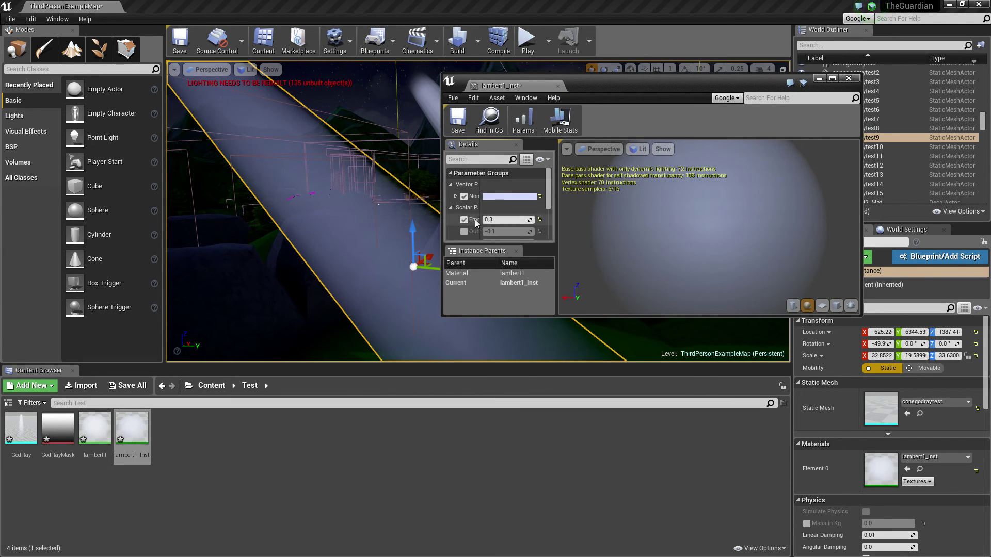
pyautogui.moveTo(505, 219); pyautogui.dragTo(507, 198)
pyautogui.click(464, 231)
pyautogui.scroll(-2, 539, 219)
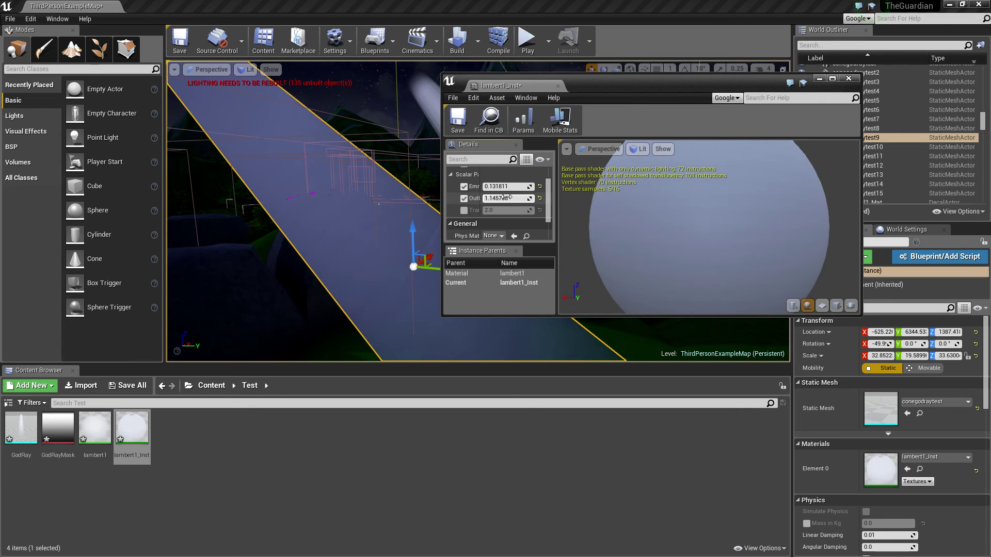
pyautogui.moveTo(361, 216); pyautogui.dragTo(402, 176, button='right')
pyautogui.press('Escape')
pyautogui.moveTo(356, 134); pyautogui.dragTo(343, 159, button='right')
pyautogui.moveTo(515, 199); pyautogui.dragTo(489, 210)
# Enable the transparency strength override in the instance, check the beam in the level and close the instance editor
pyautogui.click(463, 211)
pyautogui.moveTo(392, 217); pyautogui.dragTo(367, 225, button='right')
pyautogui.click(848, 79)
# Assign lambert1_Inst to the GodRay2 mesh and view the beam in the level
pyautogui.press('w')
pyautogui.moveTo(487, 206); pyautogui.dragTo(434, 207, button='right')
pyautogui.click(487, 206)
pyautogui.moveTo(125, 439); pyautogui.dragTo(482, 247)
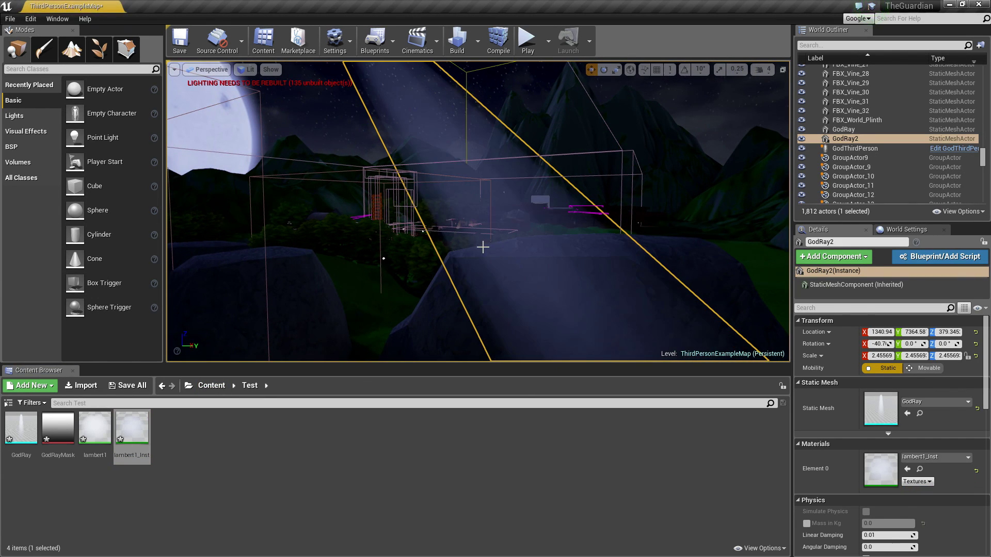
pyautogui.moveTo(482, 247); pyautogui.dragTo(456, 246, button='right')
pyautogui.moveTo(388, 263)
pyautogui.mouseDown(button='right')
pyautogui.moveTo(408, 262)
pyautogui.moveTo(388, 263)
pyautogui.mouseUp(button='right')
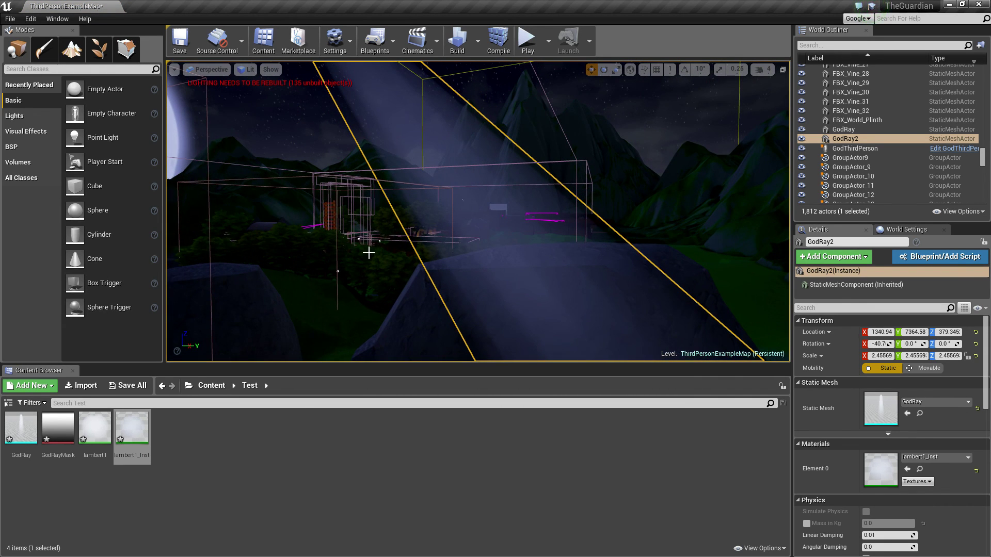